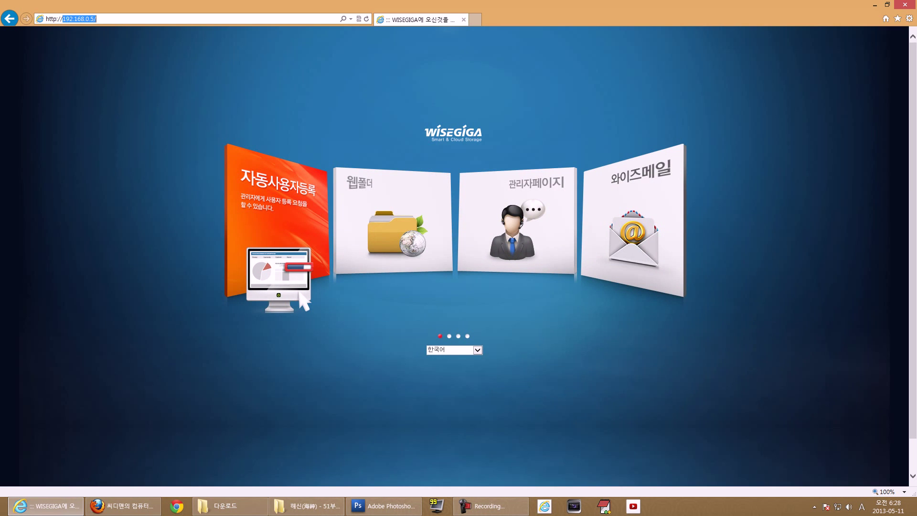
- Log in to the admin page as root with the admin password and dismiss the password-change reminder
left_click(268, 95)
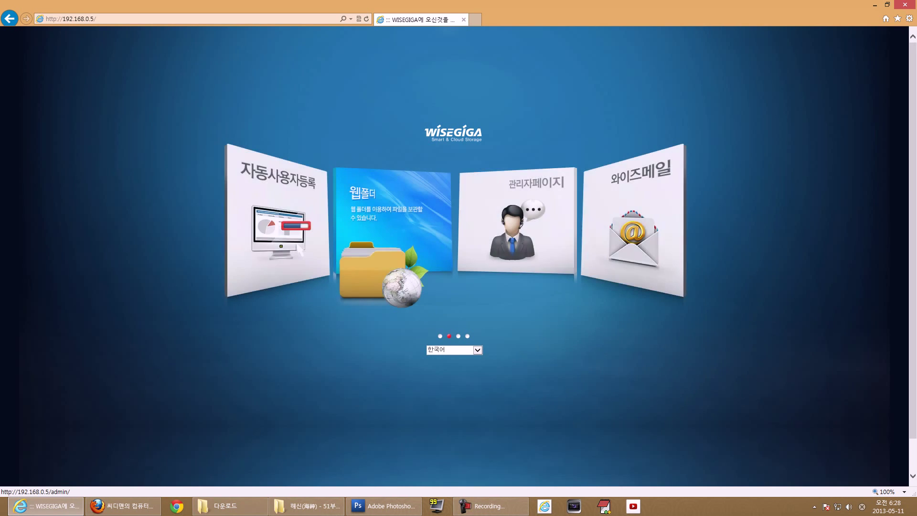
left_click(516, 220)
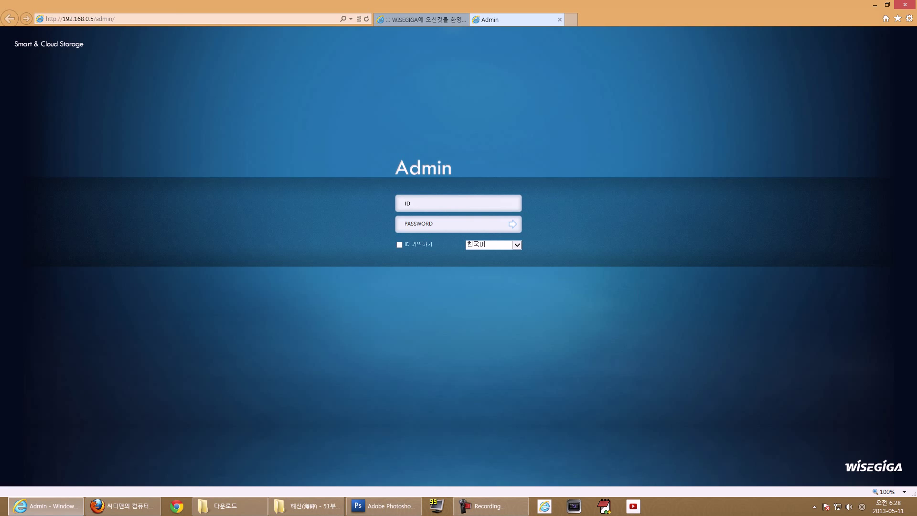
type("root")
key("Tab")
type("*********")
key("alt+F8")
key("BackSpace")
key("BackSpace")
key("alt+F8")
key("Return")
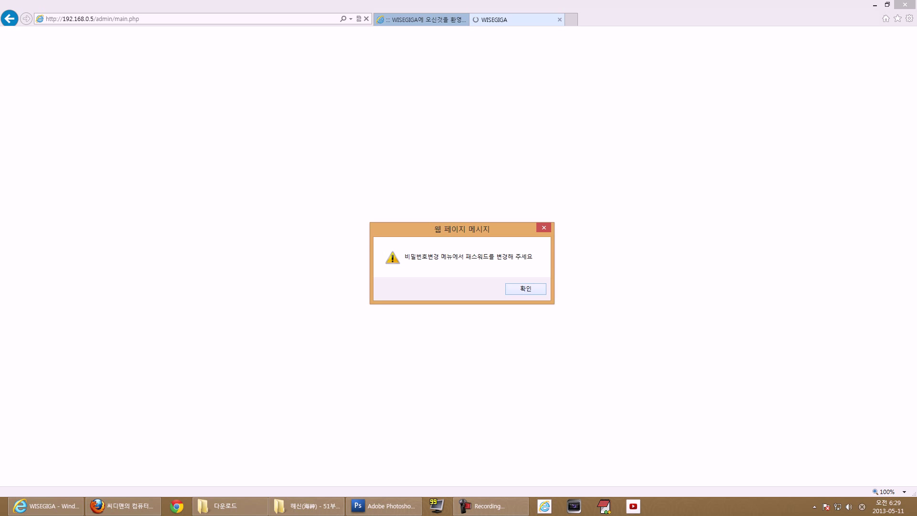
key("Return")
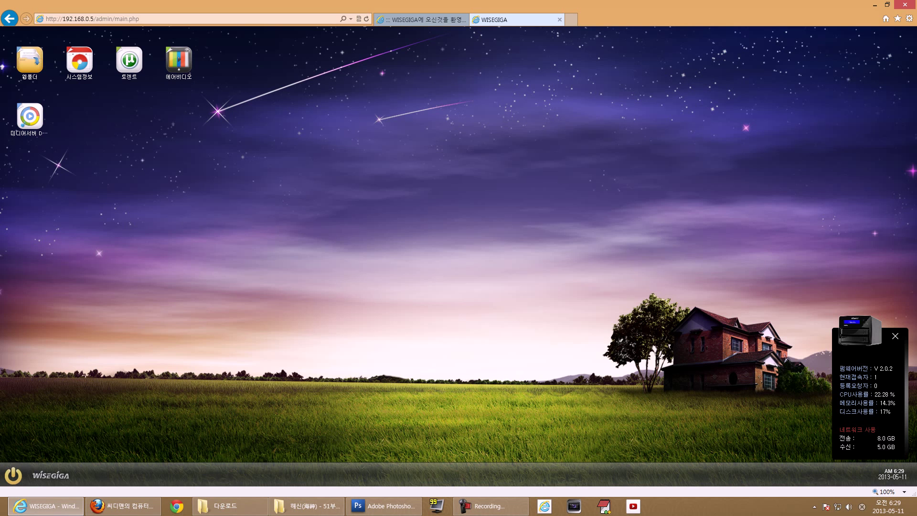
- Check the password change window from the start menu, close it, then open the Control Panel
left_click(13, 475)
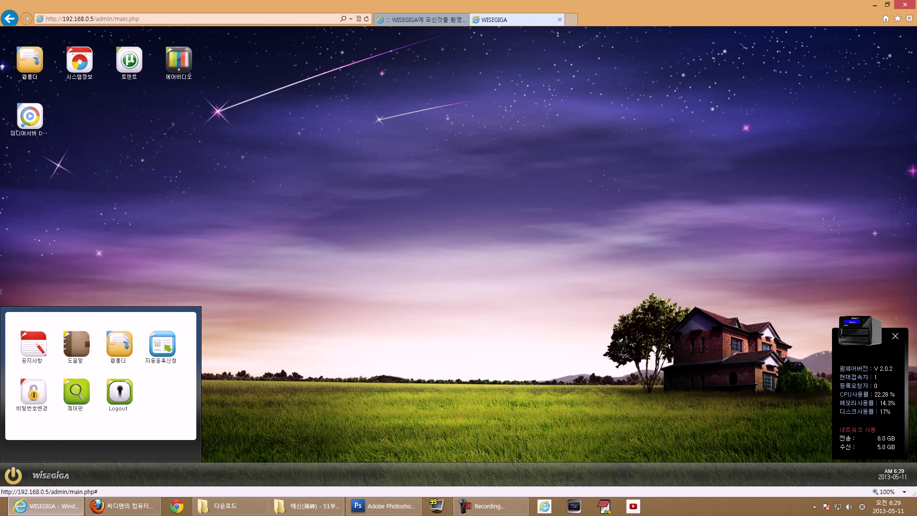
left_click(33, 392)
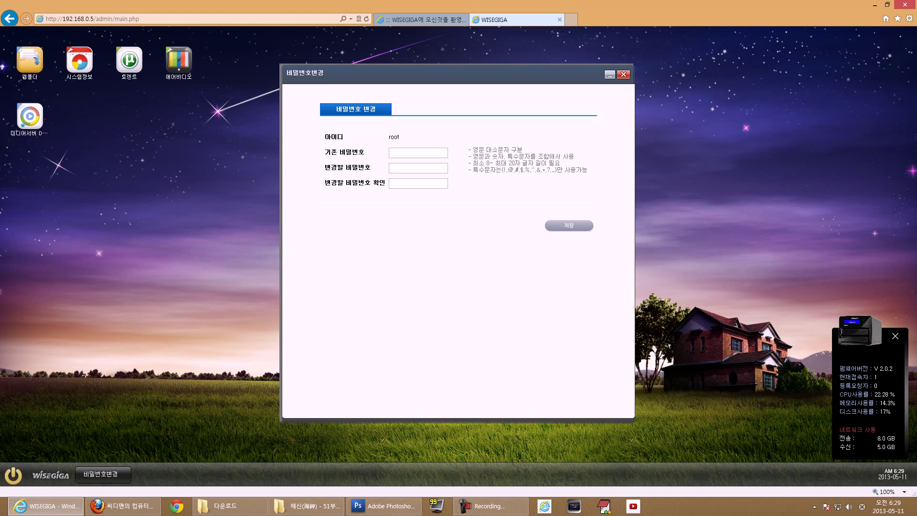
type("•••••••")
left_click(443, 153)
left_click(623, 74)
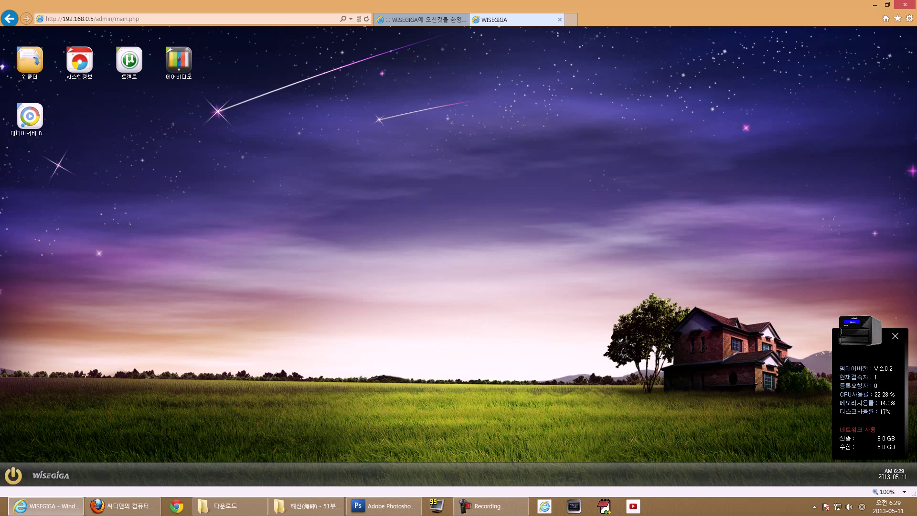
left_click(13, 475)
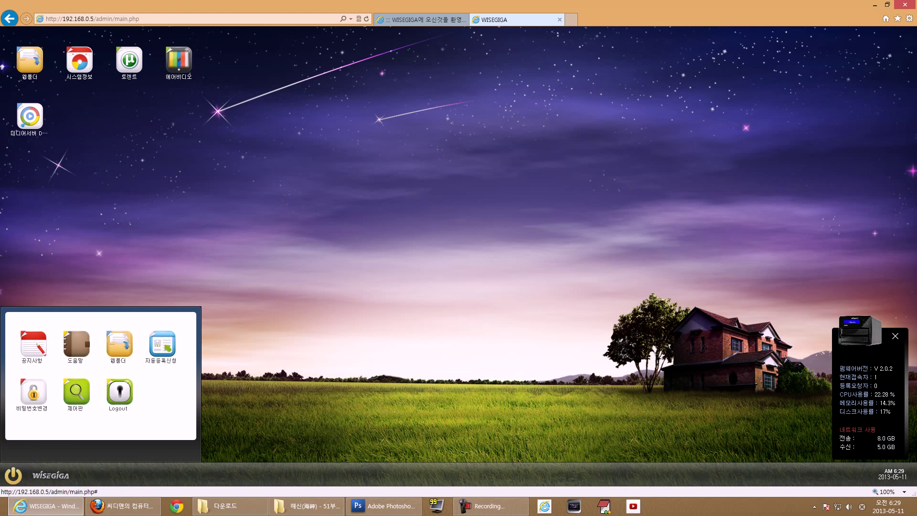
left_click(77, 392)
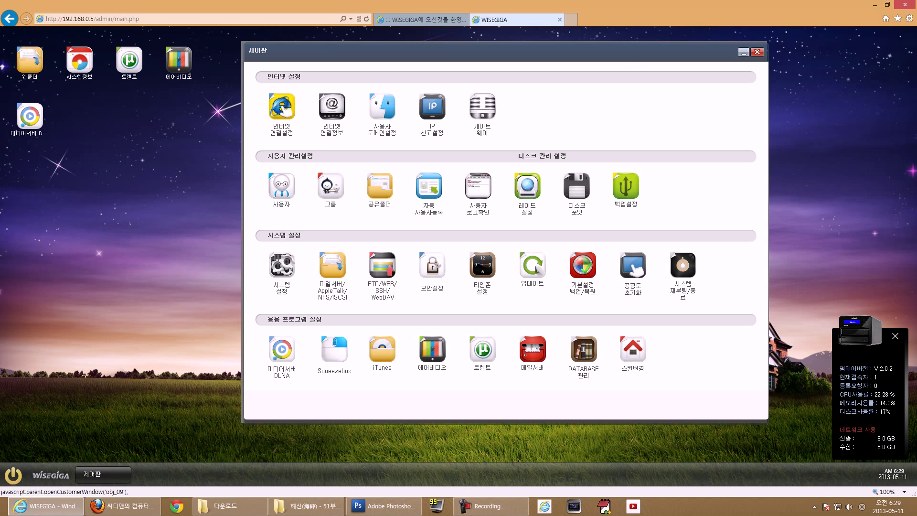
- Review the internet connection settings and connection info, then open the user domain settings
left_click(282, 110)
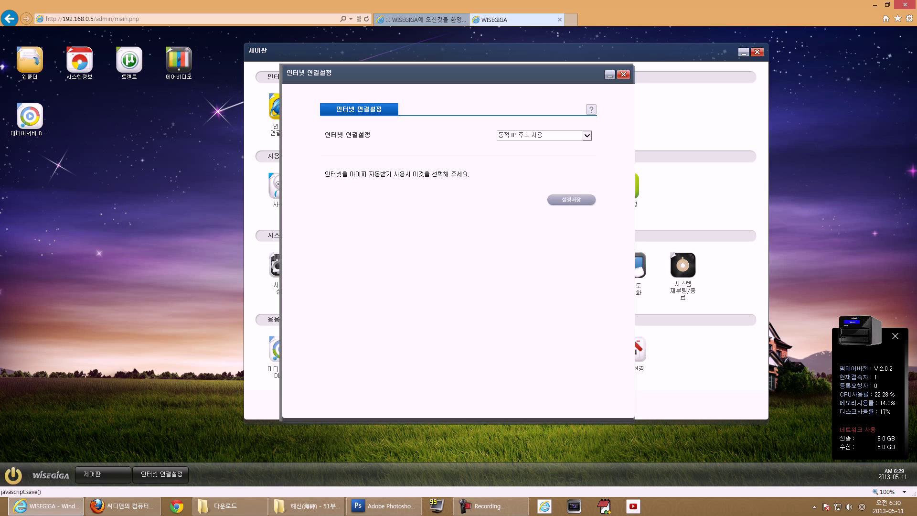
left_click(623, 75)
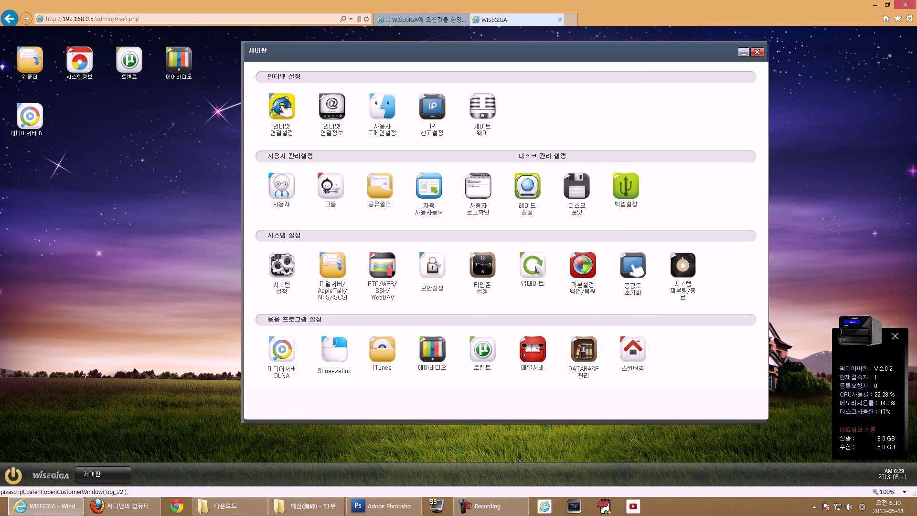
left_click(332, 108)
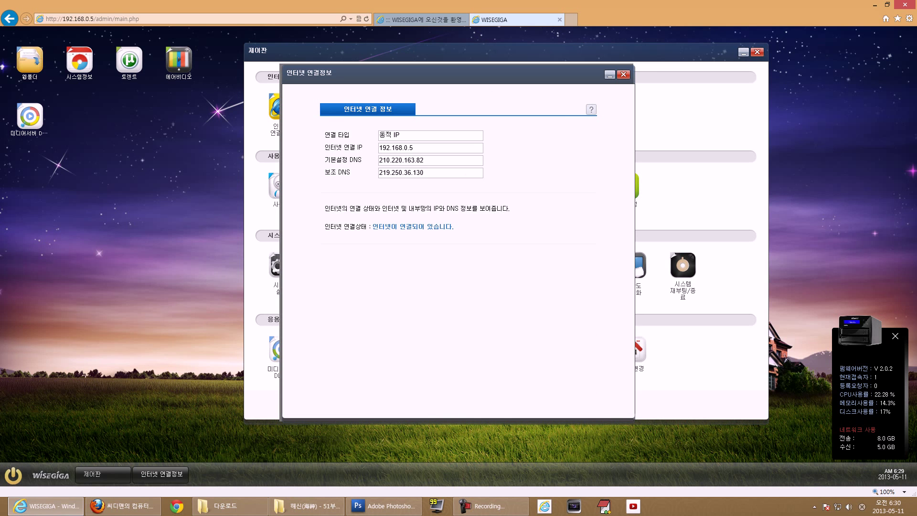
left_click(623, 74)
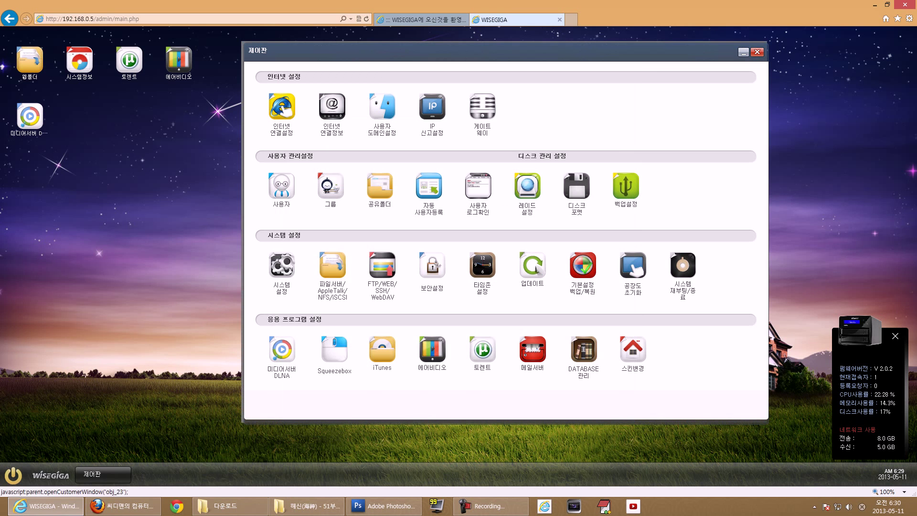
left_click(382, 106)
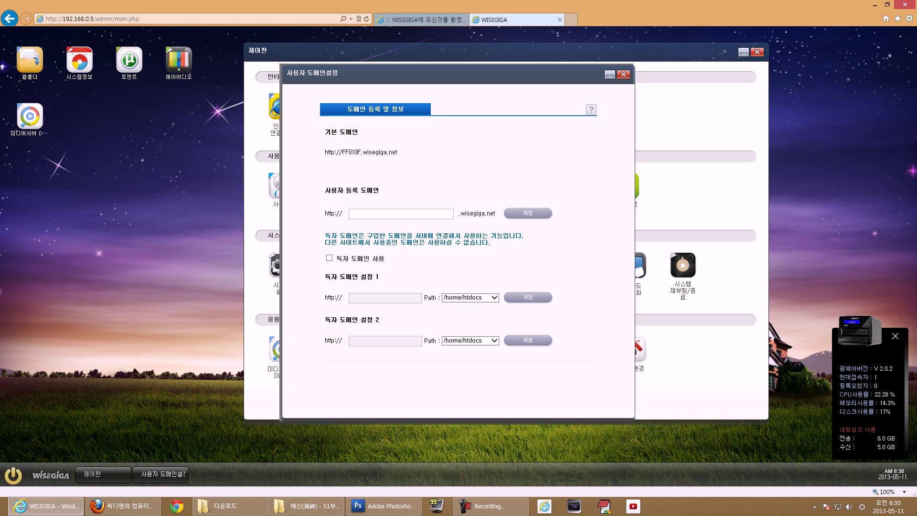
- Enter 'cdmanii' as the custom user-registered domain name
left_click_drag(363, 152, 397, 153)
left_click(414, 153)
type("cdmanii")
left_click_drag(497, 214, 324, 214)
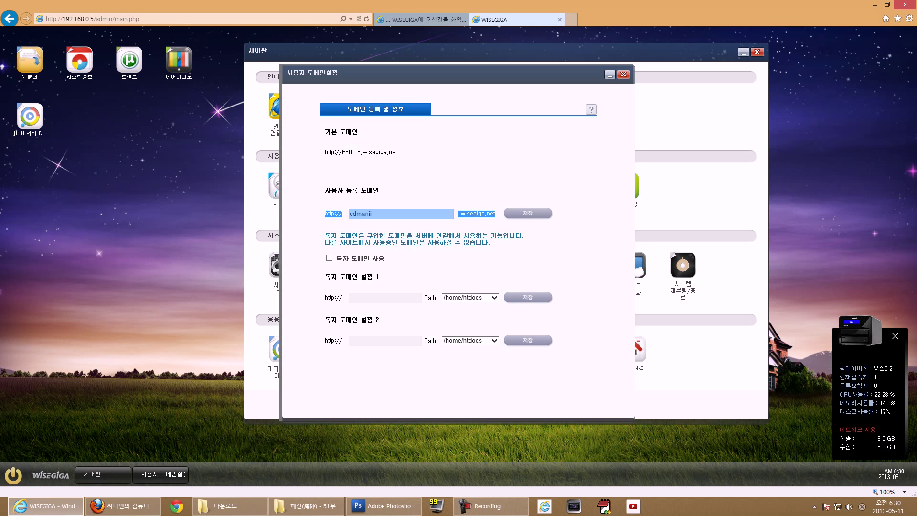
left_click(324, 213)
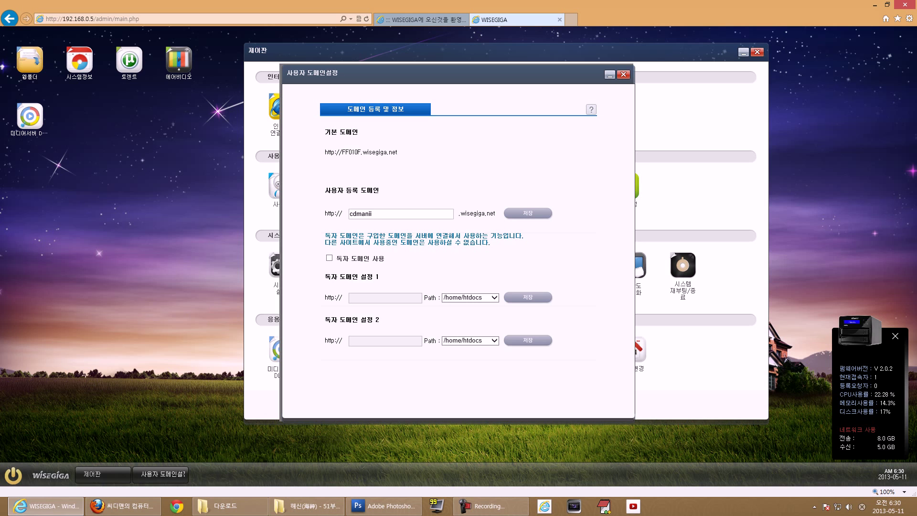
- Set path 1 to /home/SHARE and close the user domain settings
left_click(470, 297)
left_click(470, 309)
left_click(470, 297)
left_click(470, 290)
left_click(471, 298)
left_click(466, 305)
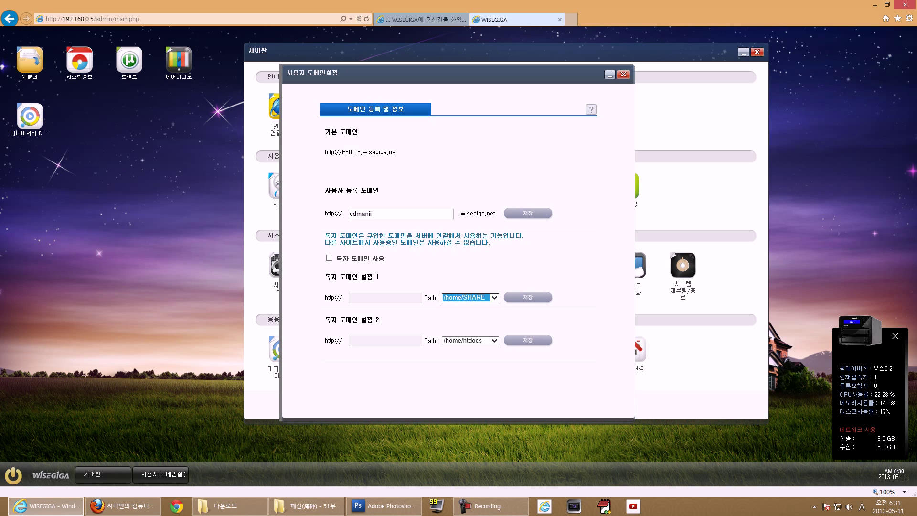
left_click(624, 74)
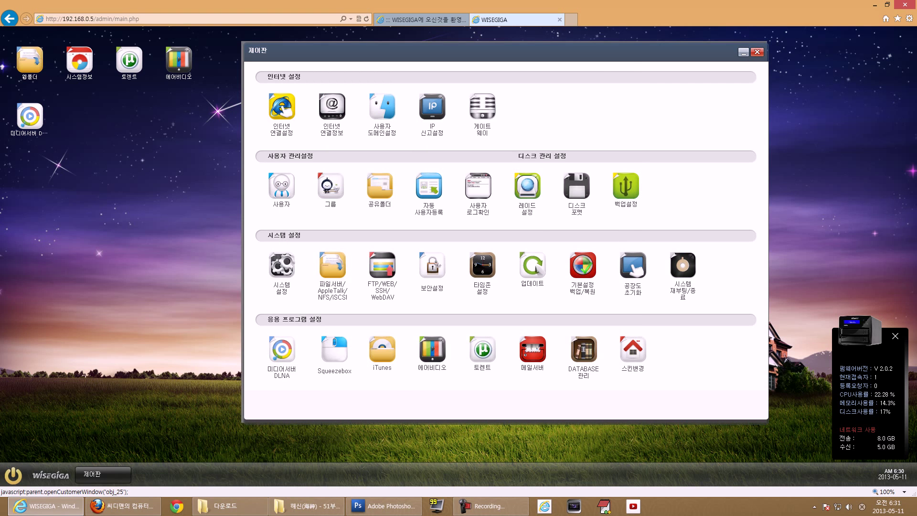
left_click(432, 106)
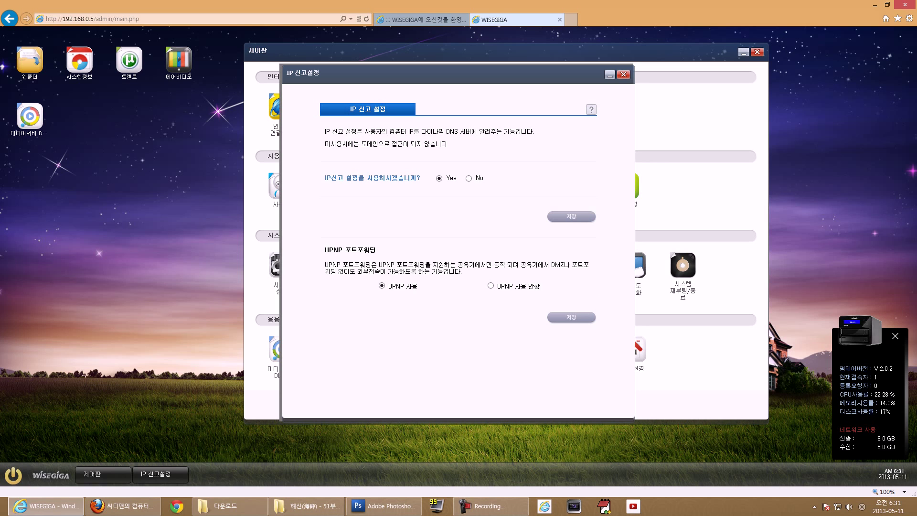
triple_click(350, 250)
left_click_drag(552, 266, 358, 272)
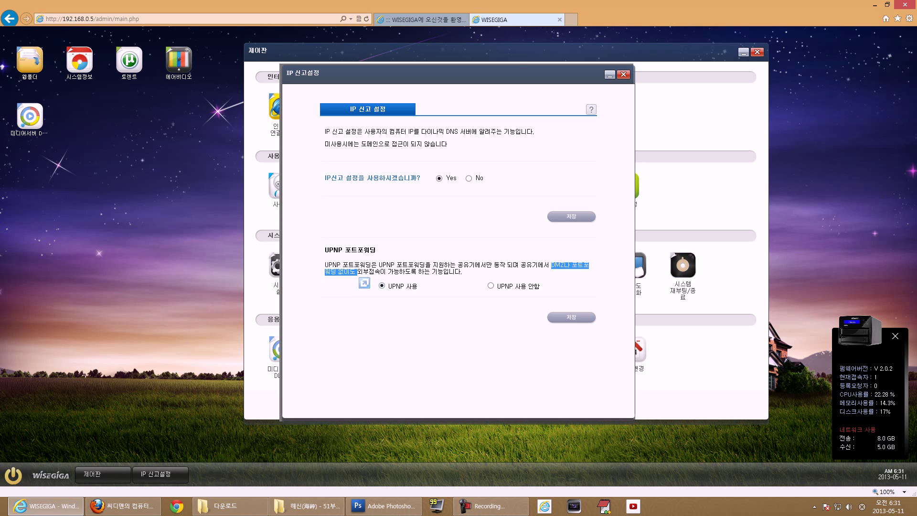
left_click(363, 277)
left_click_drag(430, 286, 368, 286)
left_click(368, 286)
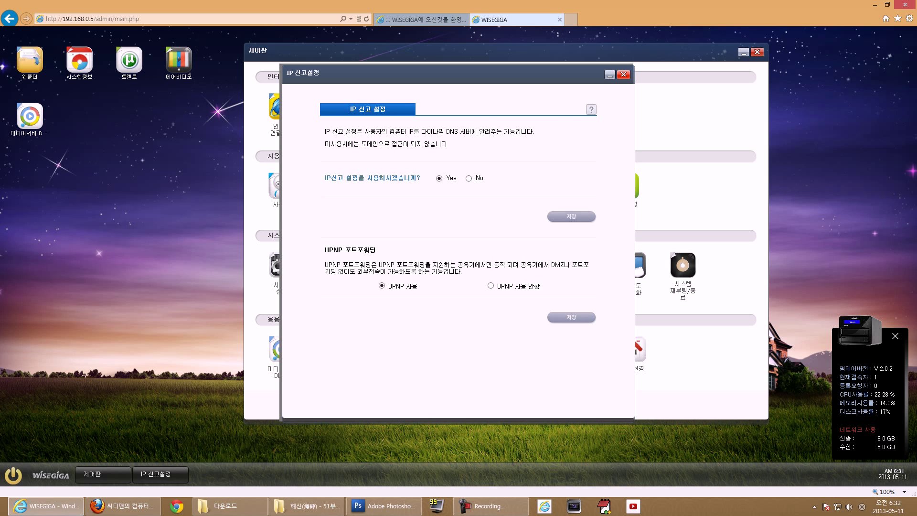
left_click(623, 74)
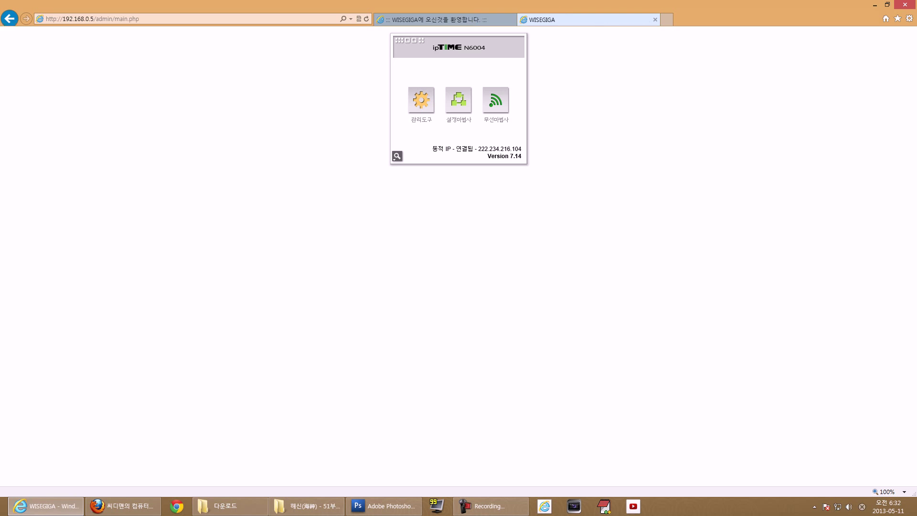
key("ctrl+w")
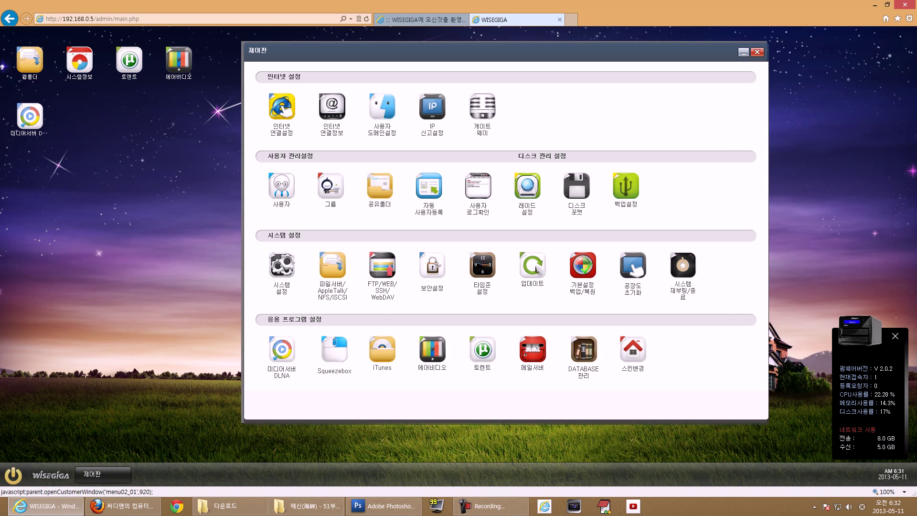
left_click(282, 186)
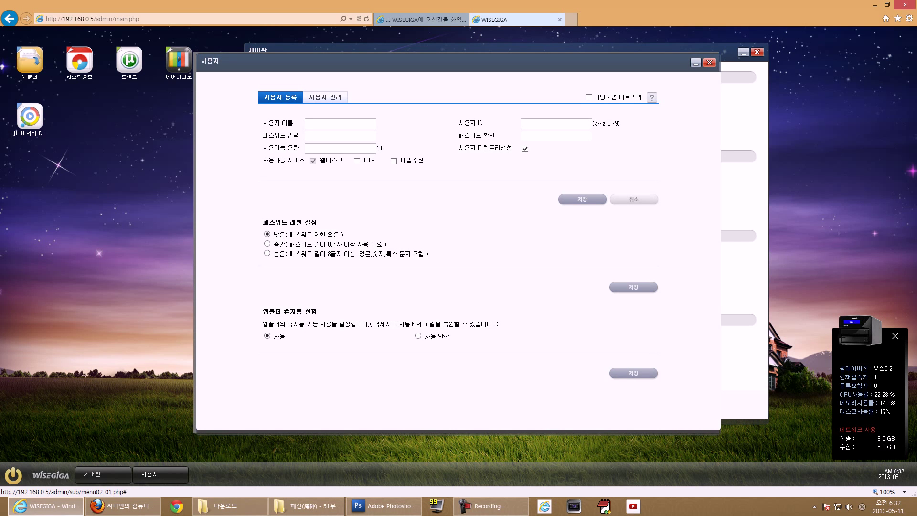
left_click(326, 97)
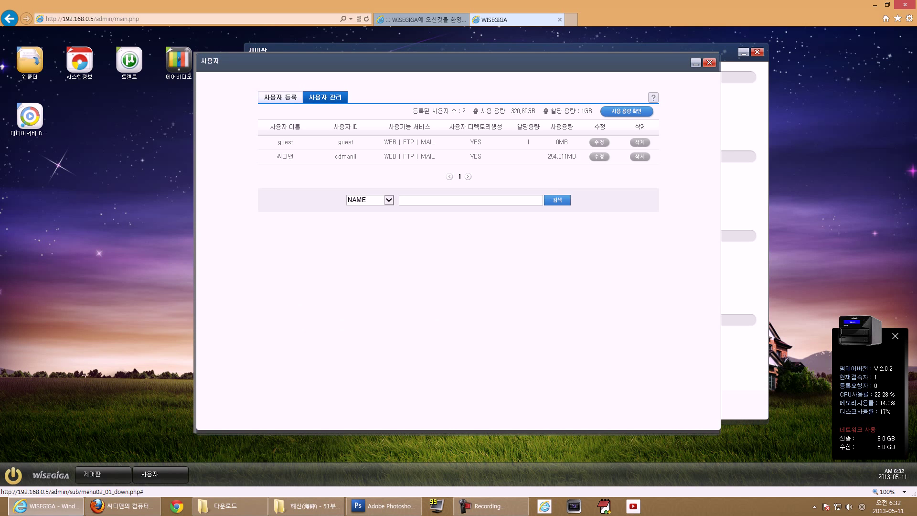
left_click(280, 97)
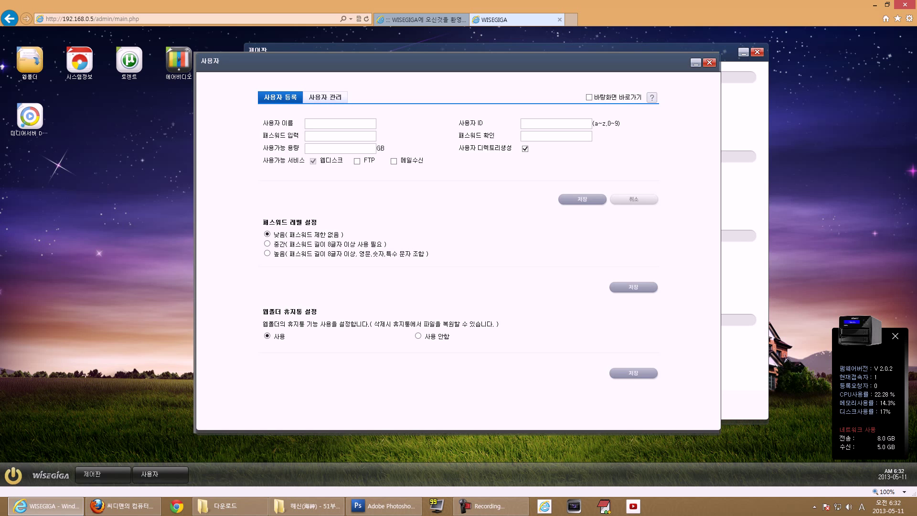
left_click(325, 97)
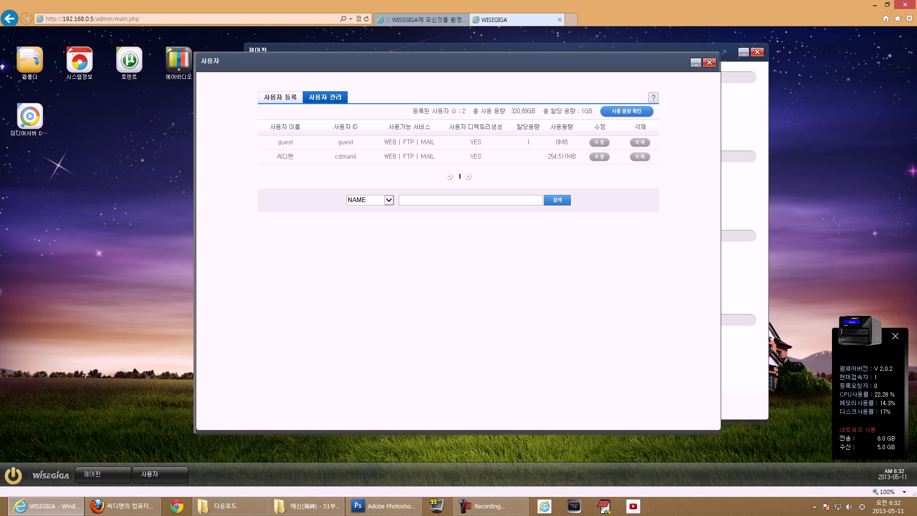
left_click(281, 97)
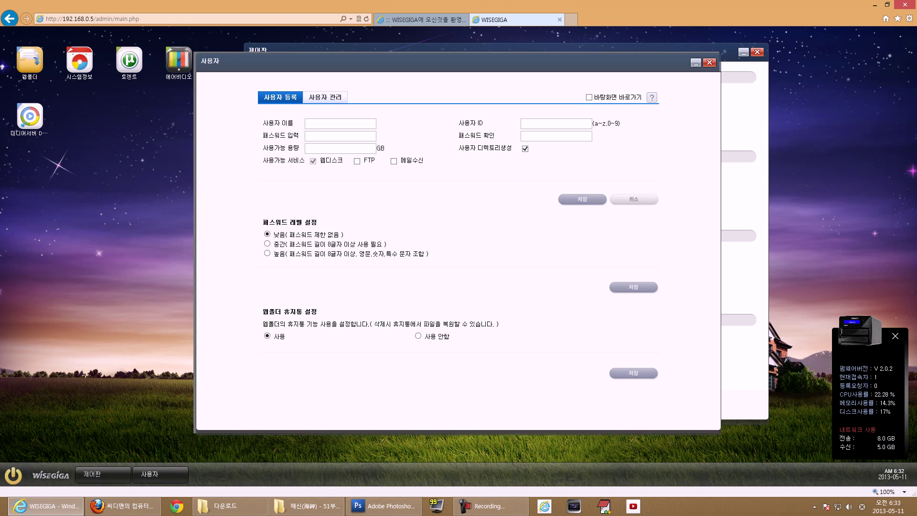
left_click(710, 63)
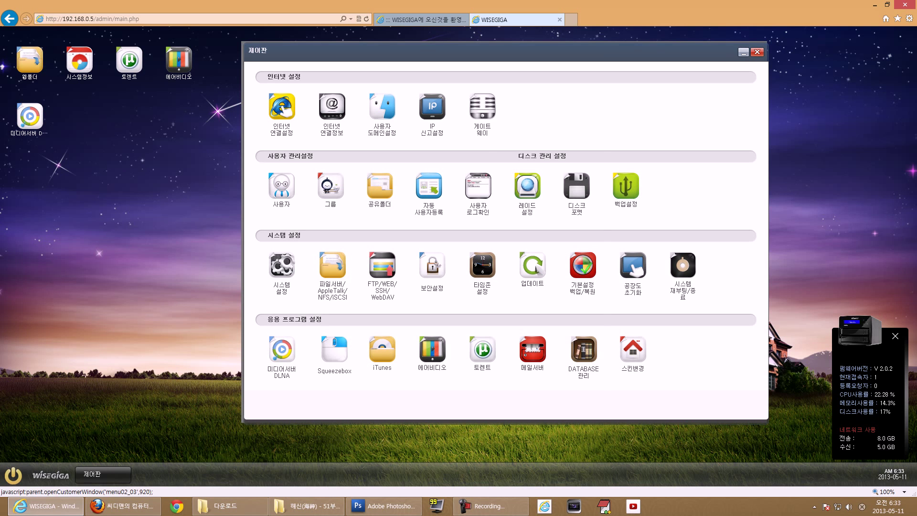
- Open the shared folder settings, view the SHARE folder in the shared-folder list, and close it
left_click(380, 188)
left_click(284, 238)
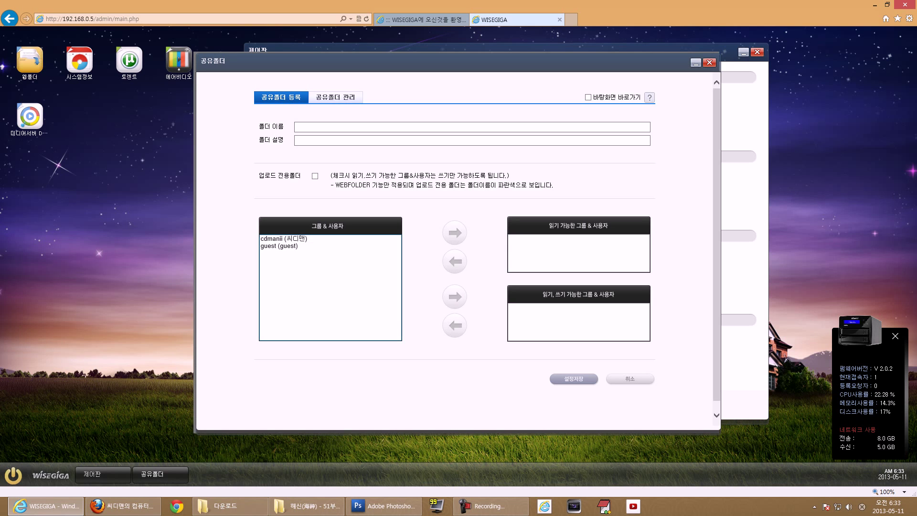
left_click(336, 98)
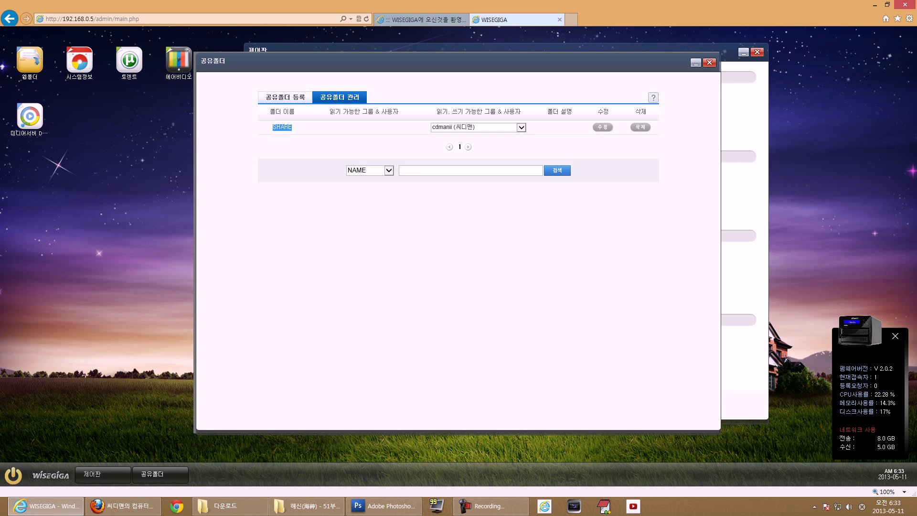
left_click(710, 62)
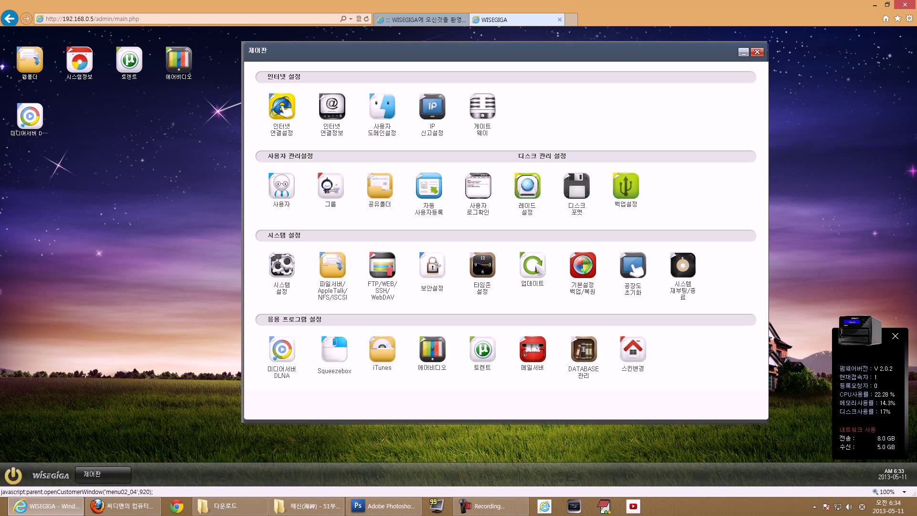
- Open automatic user registration and its registration request page, then return to the NAS admin tab
left_click(429, 188)
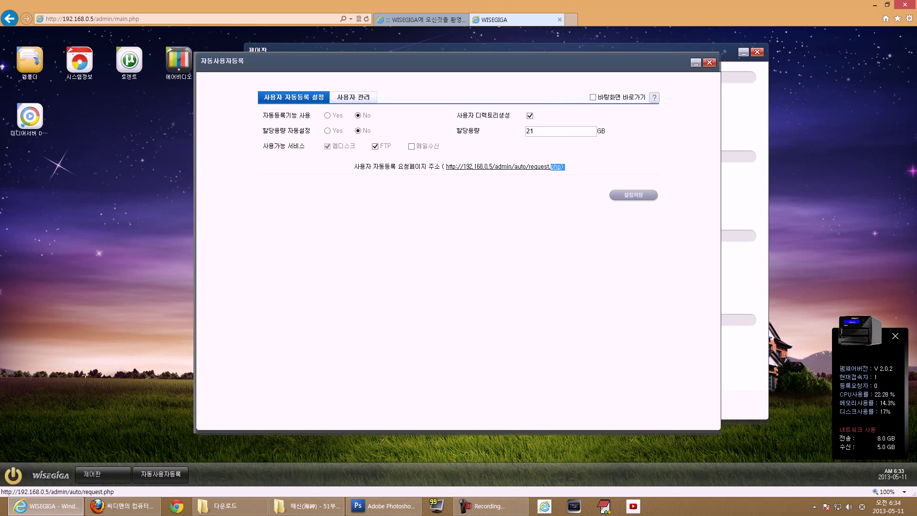
left_click(505, 167)
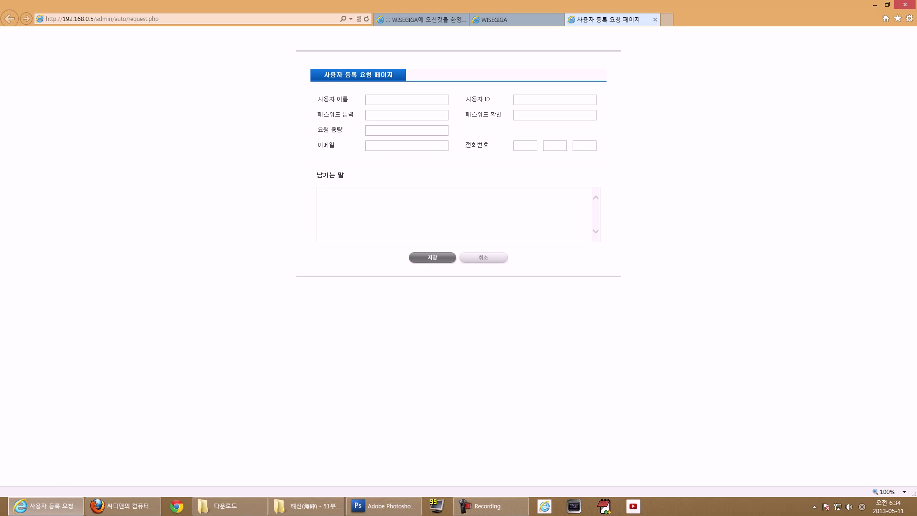
left_click(210, 19)
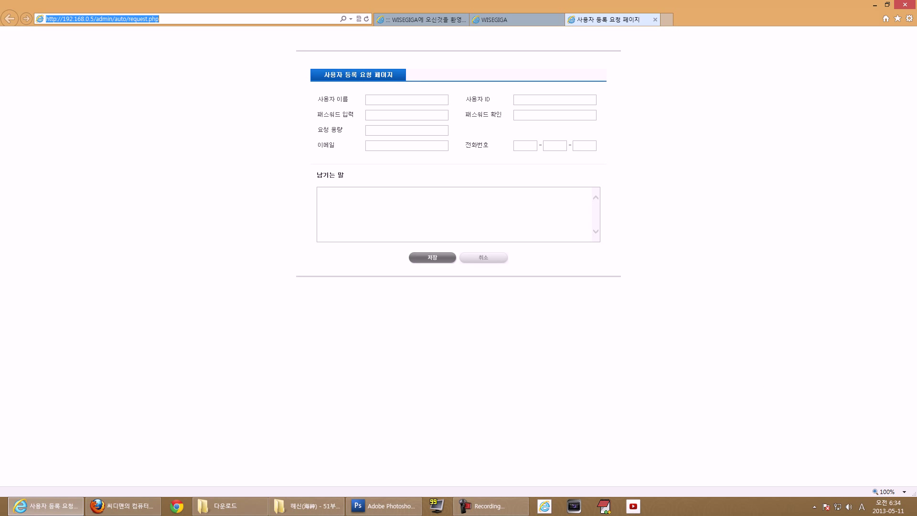
left_click(406, 100)
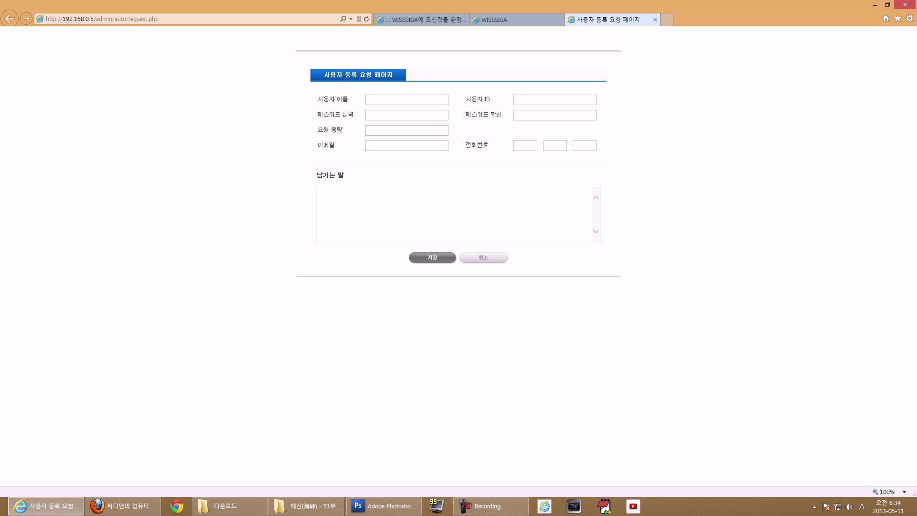
left_click(495, 20)
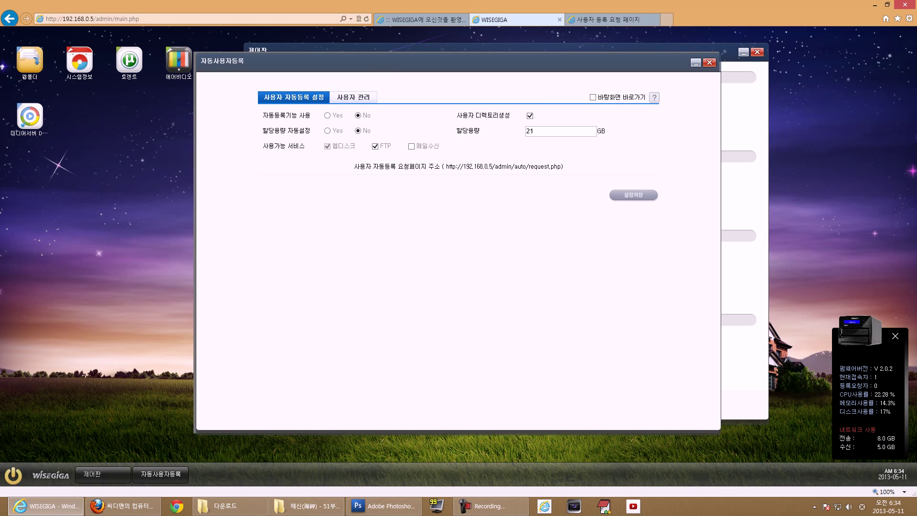
- View the auto-registered users list, close that window, and open the user log check
left_click(353, 97)
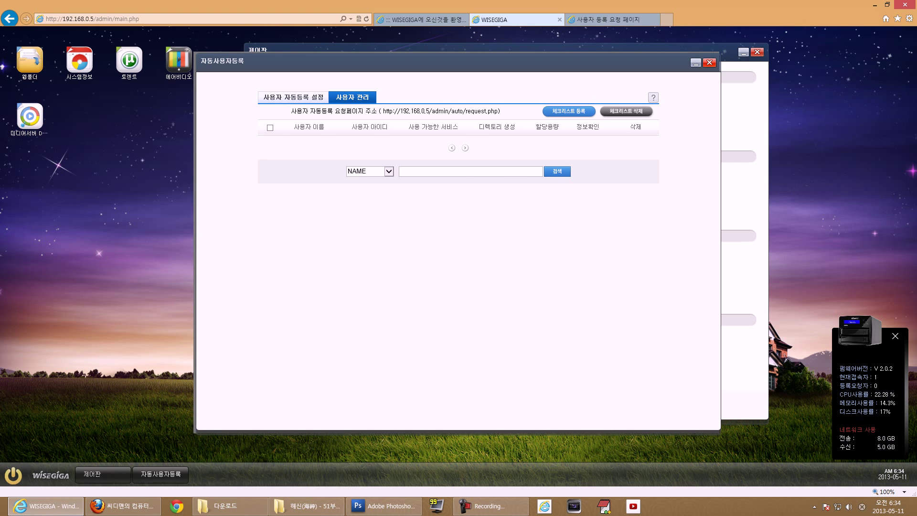
left_click(710, 63)
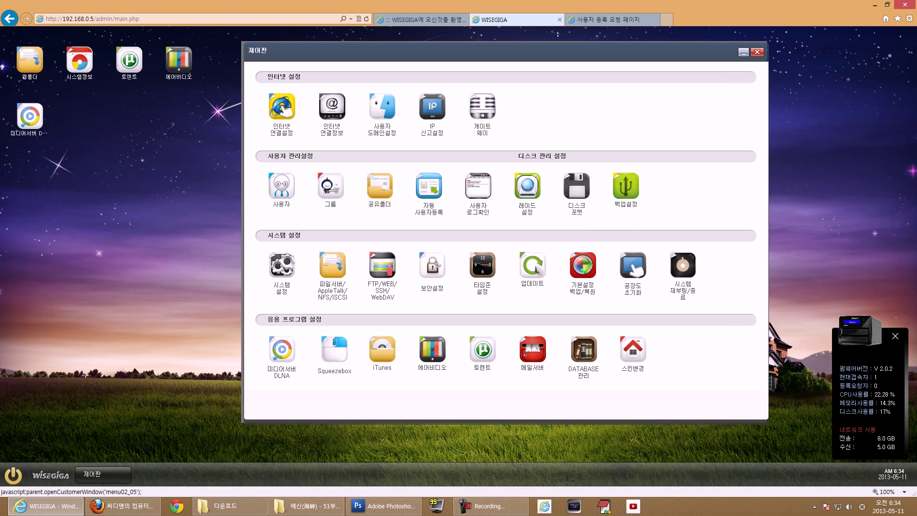
left_click(478, 186)
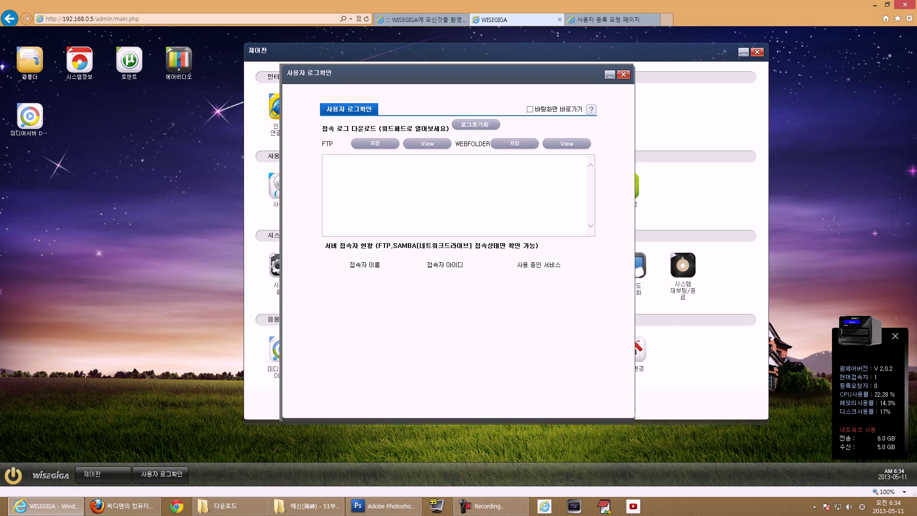
- Close the user log check window
left_click(623, 75)
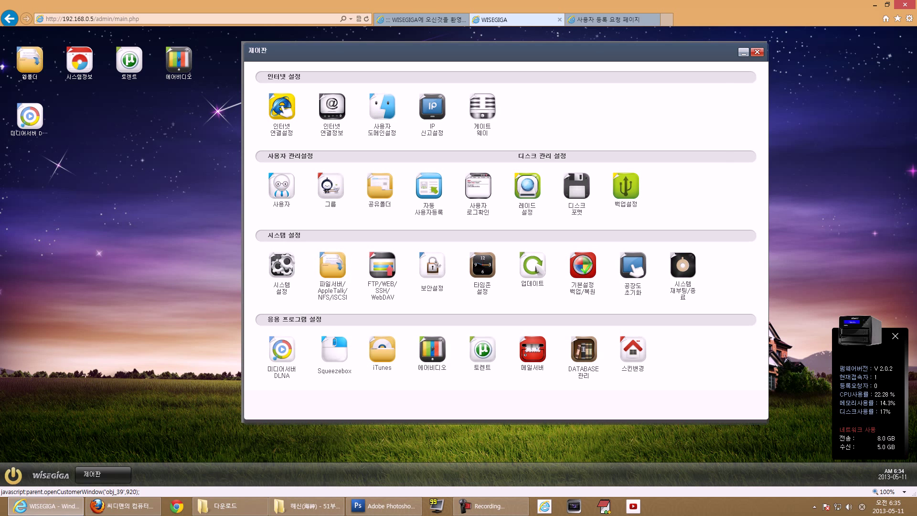
left_click(626, 187)
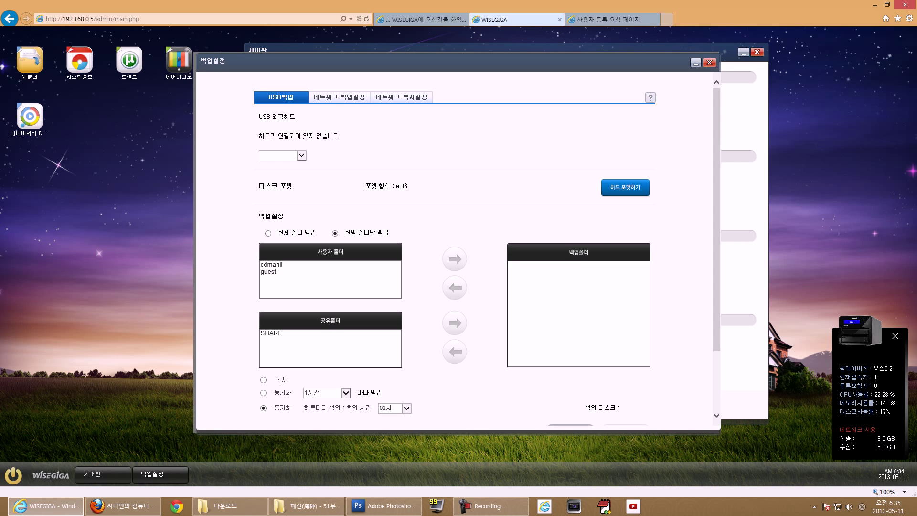
left_click(340, 97)
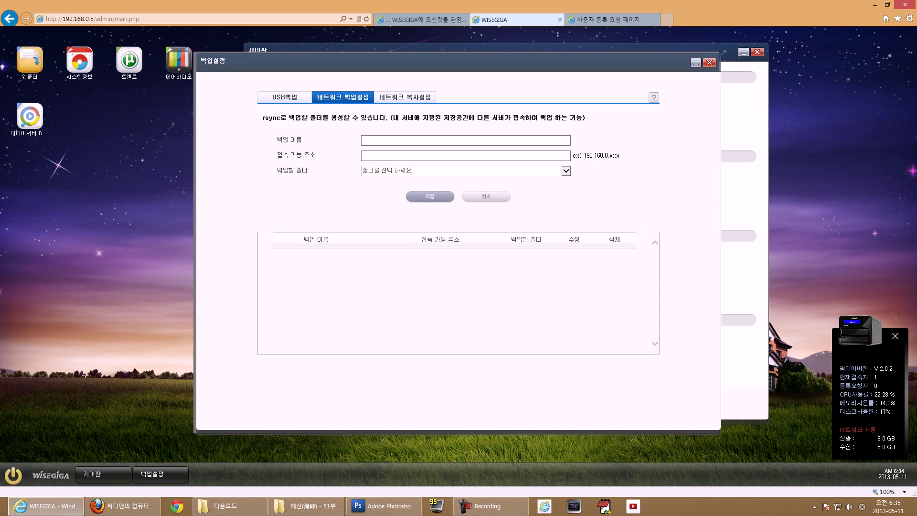
left_click(405, 97)
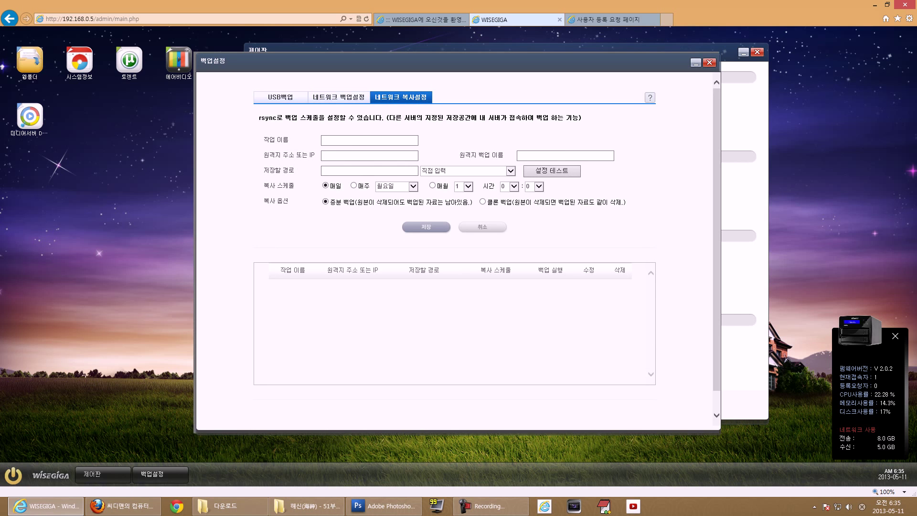
left_click_drag(259, 118, 582, 118)
left_click(582, 118)
left_click(339, 97)
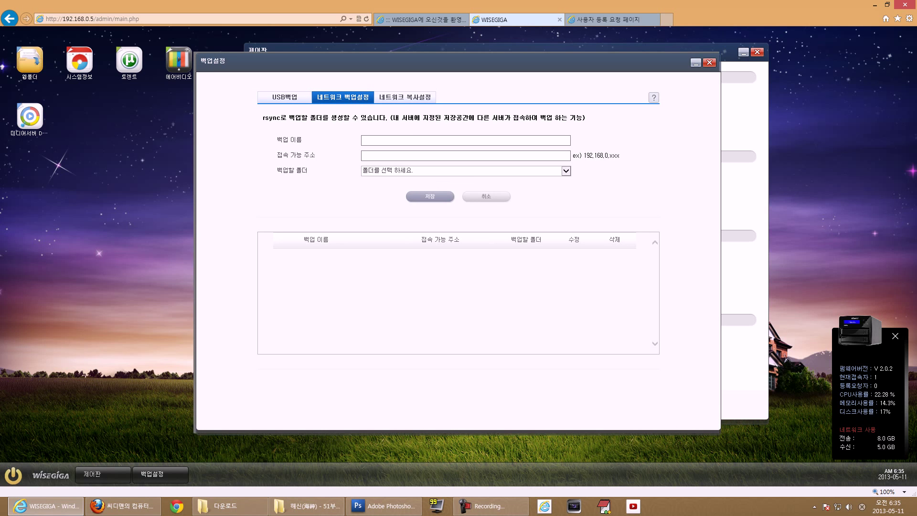
left_click(284, 97)
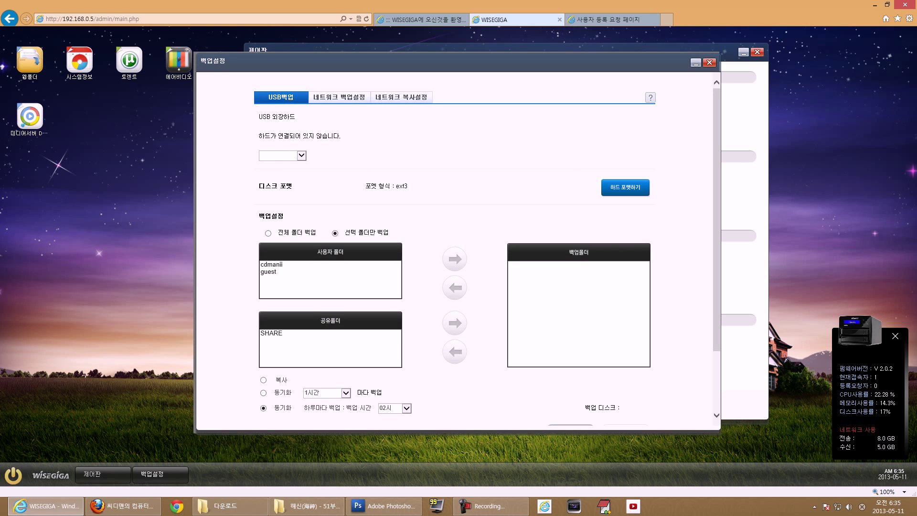
left_click(338, 97)
left_click(401, 97)
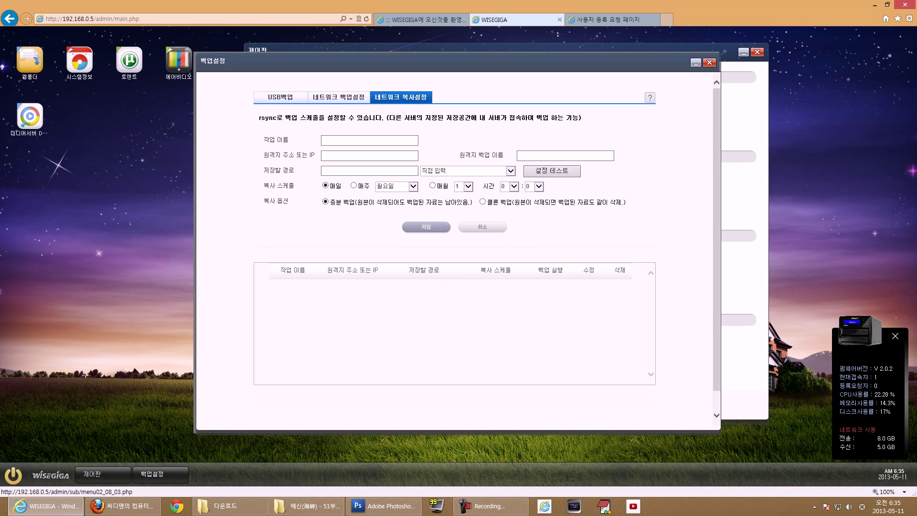
left_click(339, 97)
left_click(402, 97)
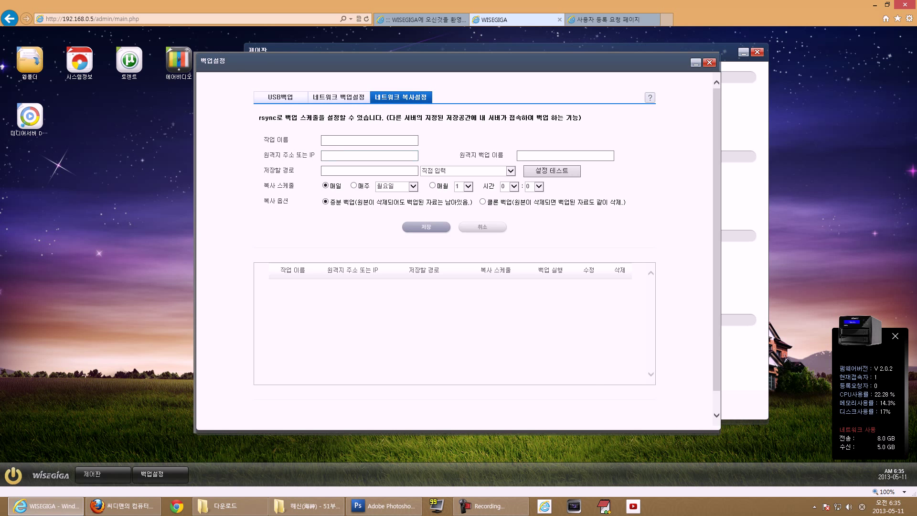
left_click(710, 63)
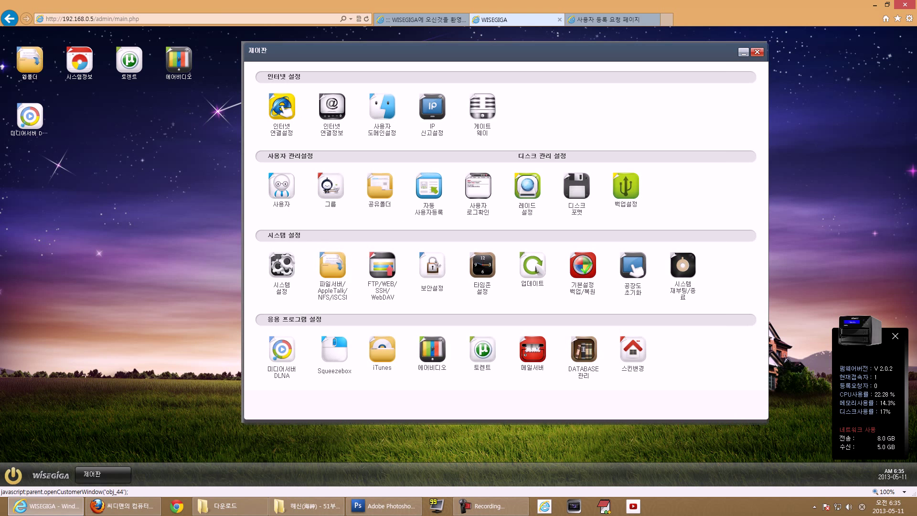
- Check the system settings showing system name wisegiga, then close them
left_click(282, 265)
left_click_drag(350, 152, 325, 152)
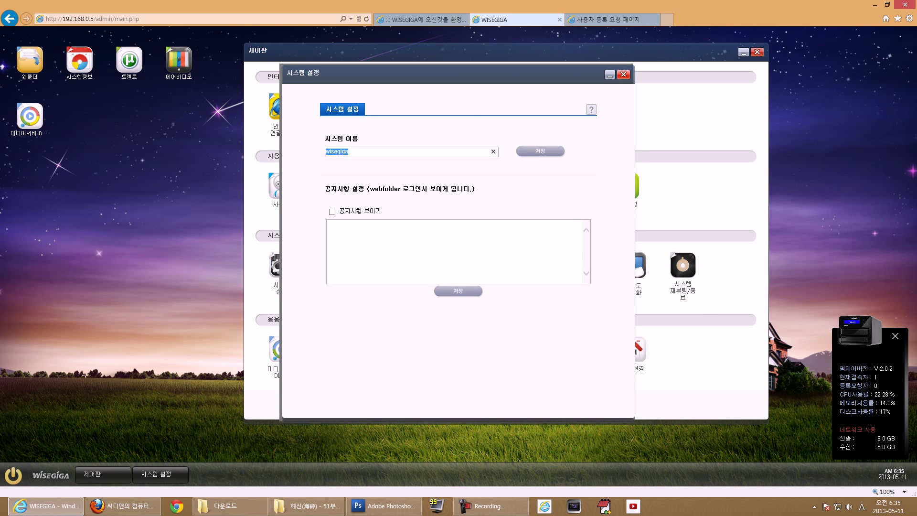
left_click(623, 74)
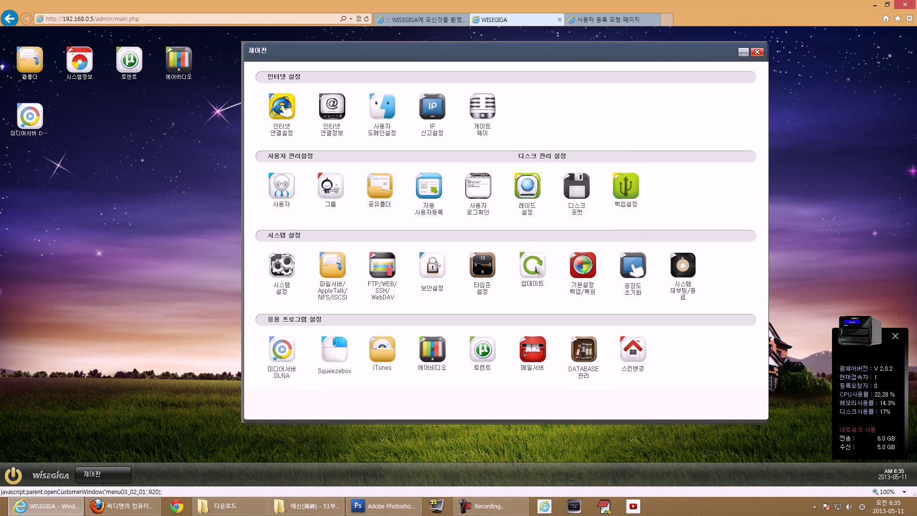
- Review the Microsoft file server settings with workgroup 'workgroup', then switch to the Apple Talk tab
left_click(333, 265)
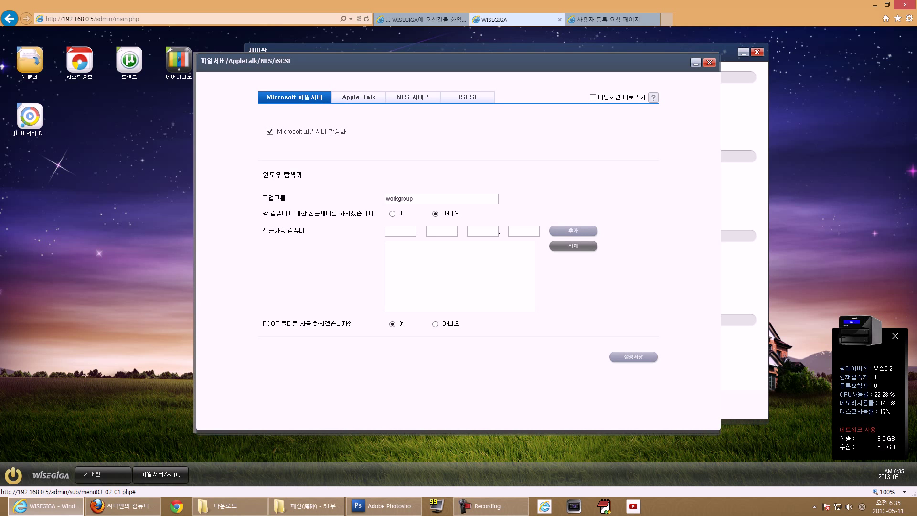
left_click_drag(277, 132, 347, 132)
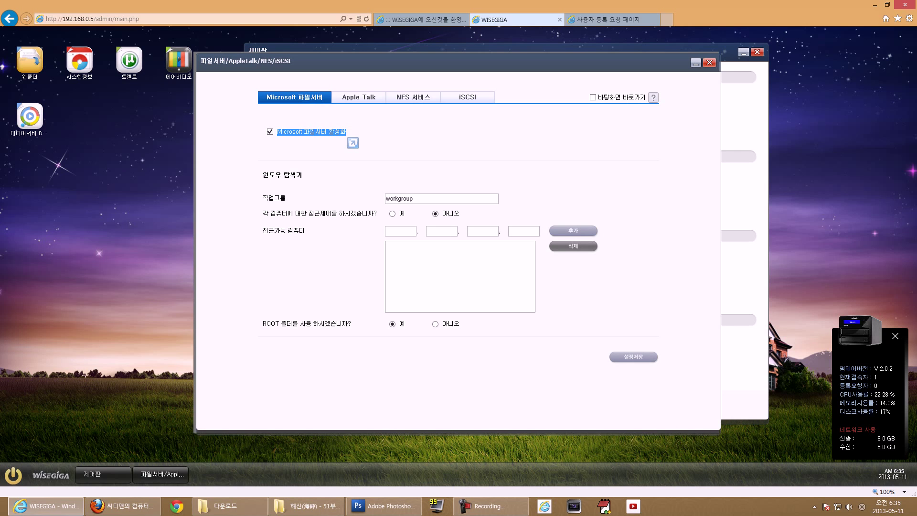
double_click(399, 198)
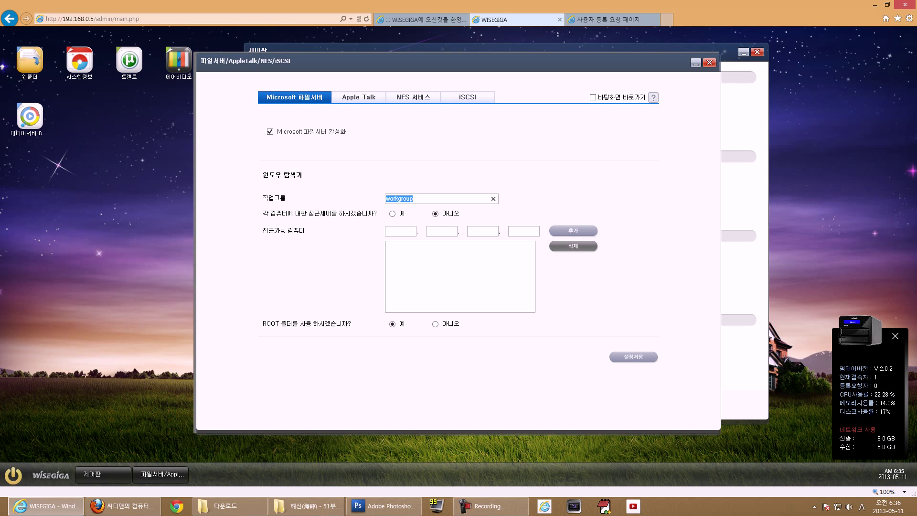
left_click_drag(262, 231, 305, 231)
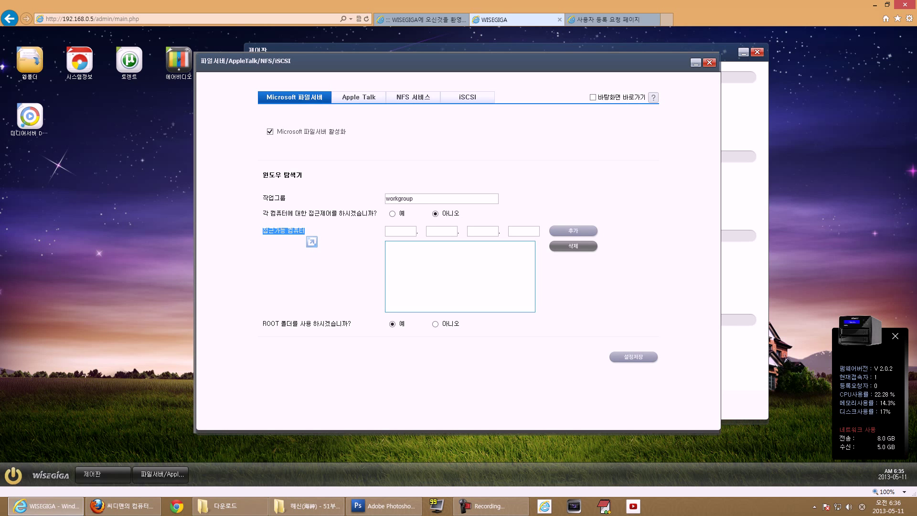
left_click_drag(295, 213, 374, 214)
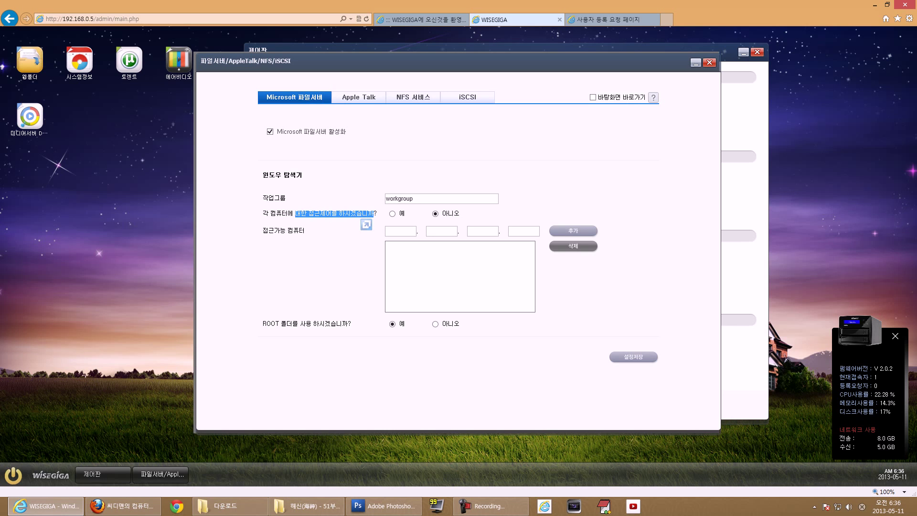
left_click(359, 97)
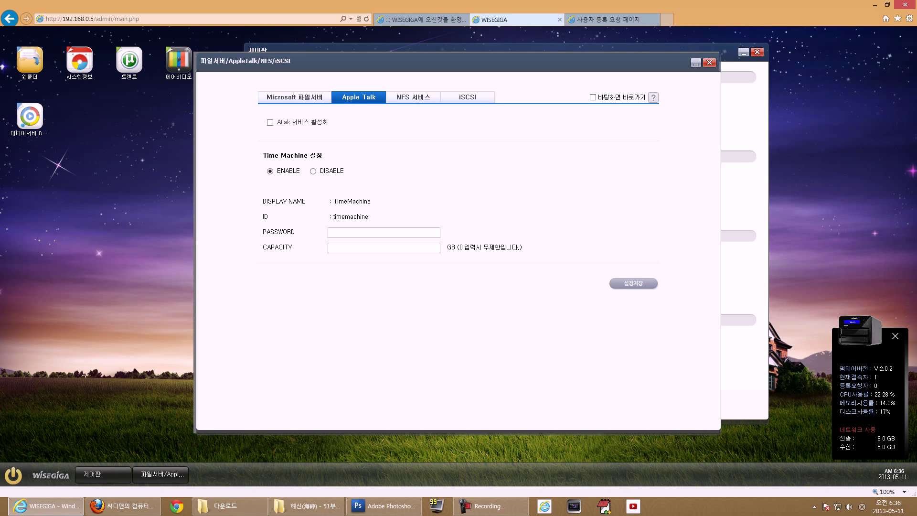
- Enable the AppleTalk service and review the TimeMachine name, ID and capacity fields
left_click(270, 122)
left_click_drag(333, 202, 372, 202)
double_click(351, 216)
left_click(359, 248)
- Leave NFS service disabled and move on to the iSCSI target settings
left_click(414, 97)
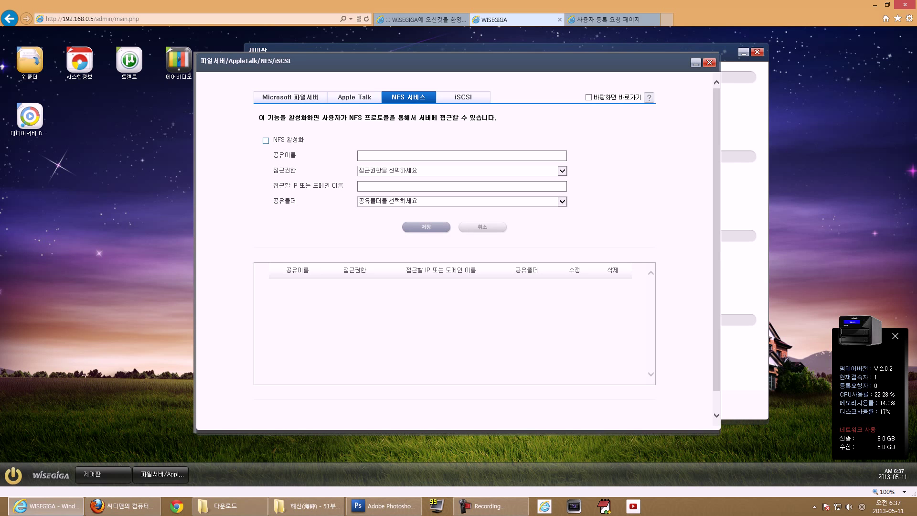
key("space")
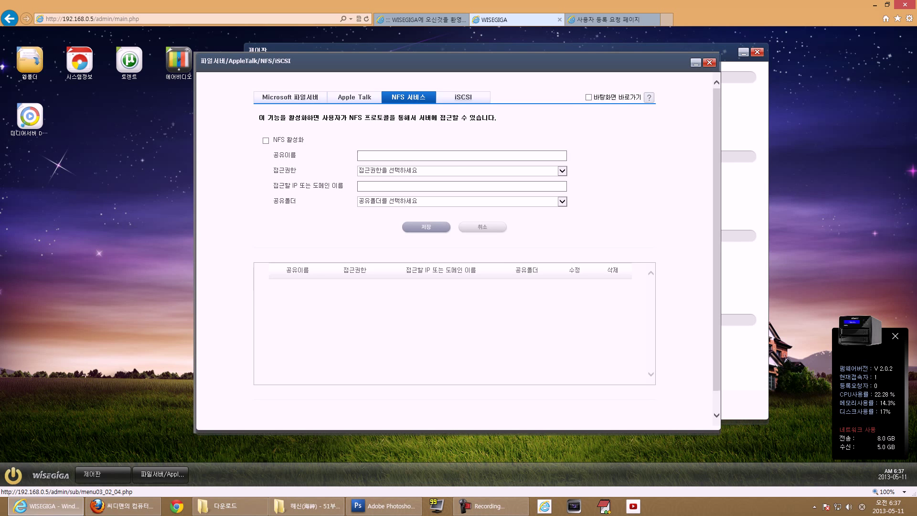
key("Return")
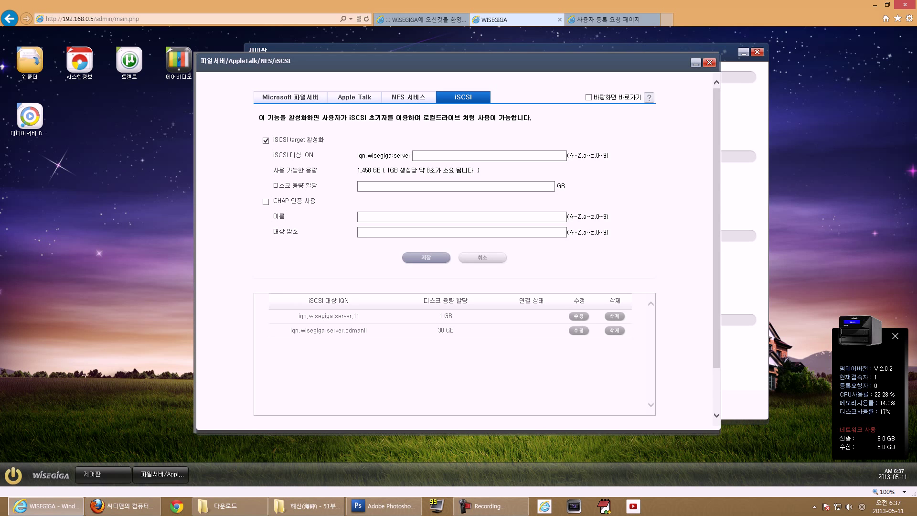
- Highlight the iSCSI target label and the two existing targets, 1 GB and 30 GB
left_click_drag(273, 140, 487, 156)
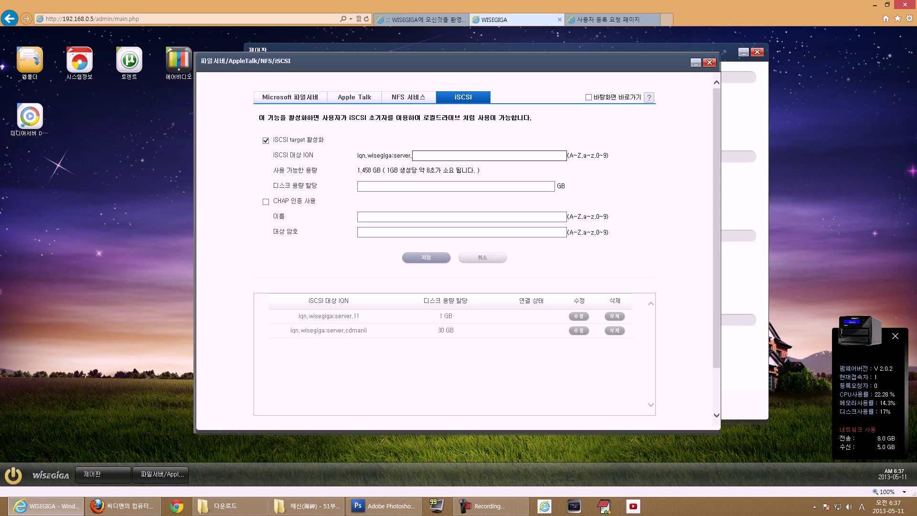
left_click_drag(282, 312, 629, 338)
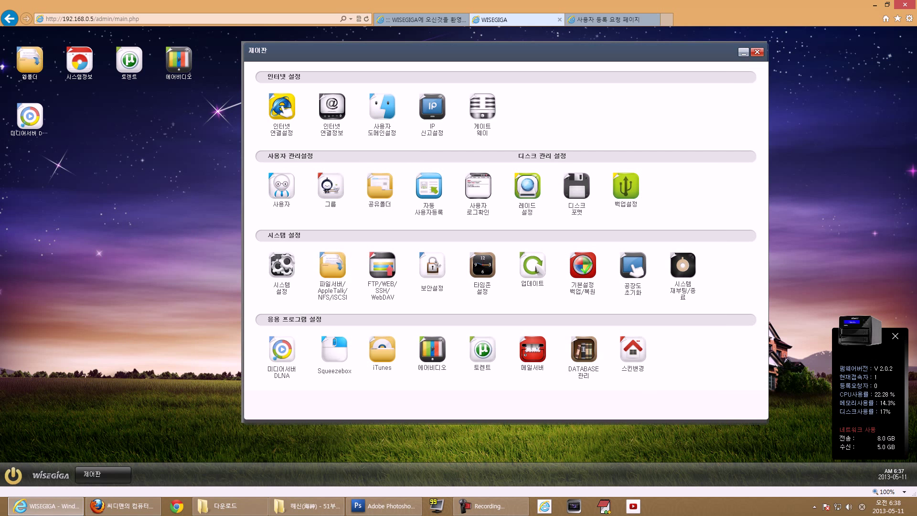
left_click(382, 265)
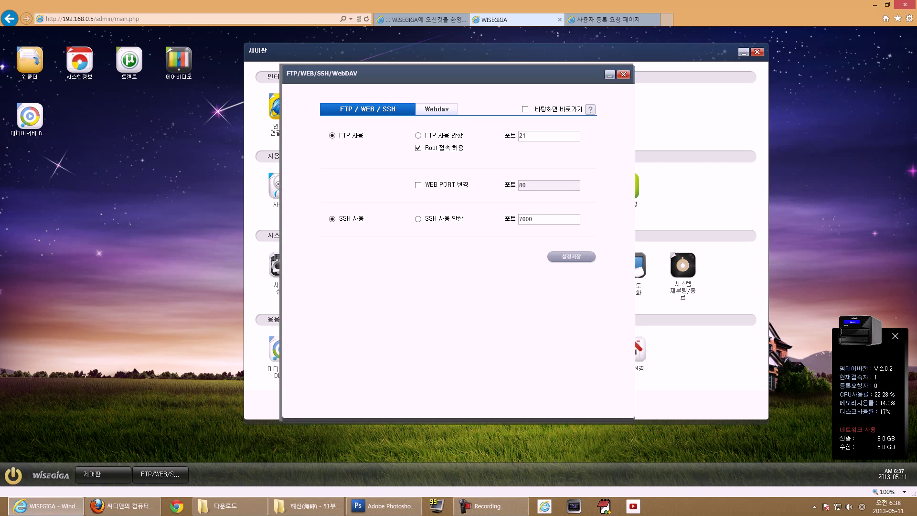
left_click_drag(526, 136, 521, 136)
left_click_drag(338, 219, 368, 224)
key("Tab")
left_click_drag(319, 145, 363, 146)
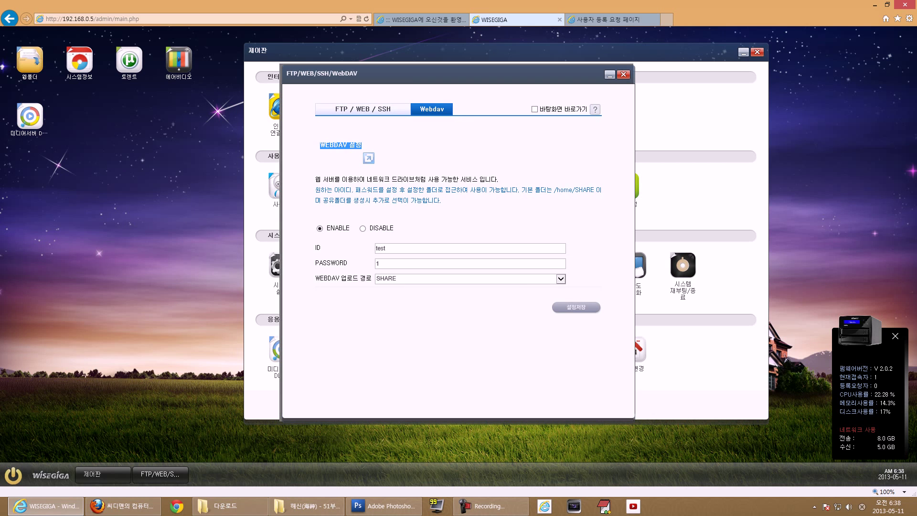
mouse_move(315, 179)
left_mouse_down()
mouse_move(387, 190)
mouse_move(317, 209)
mouse_move(325, 179)
mouse_move(314, 178)
left_mouse_up()
left_click(330, 216)
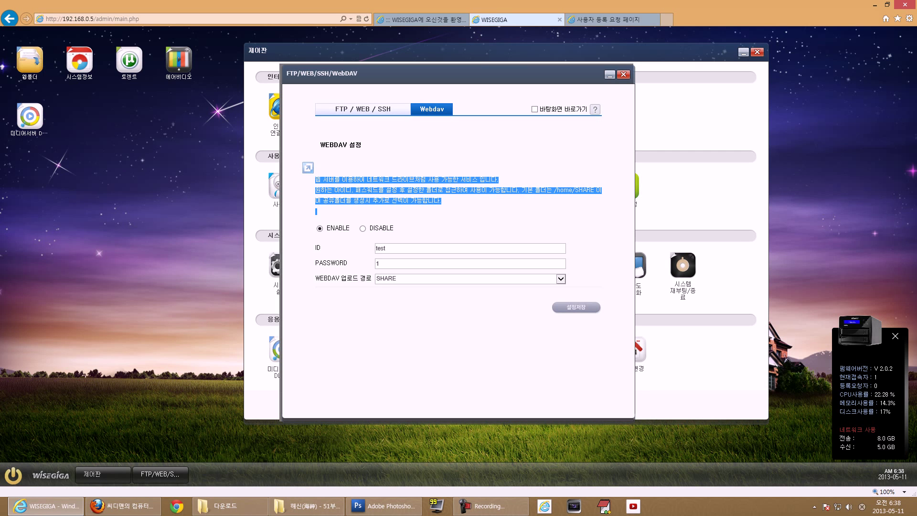
left_click(624, 74)
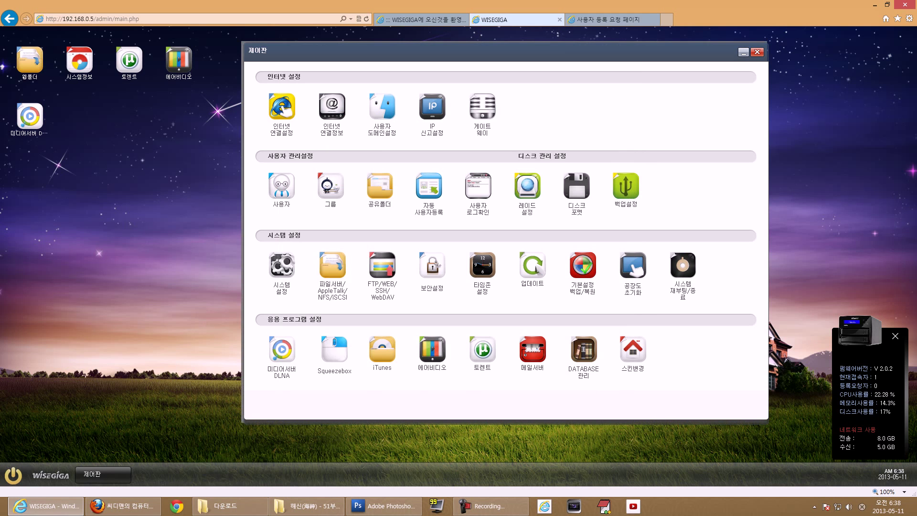
left_click(433, 268)
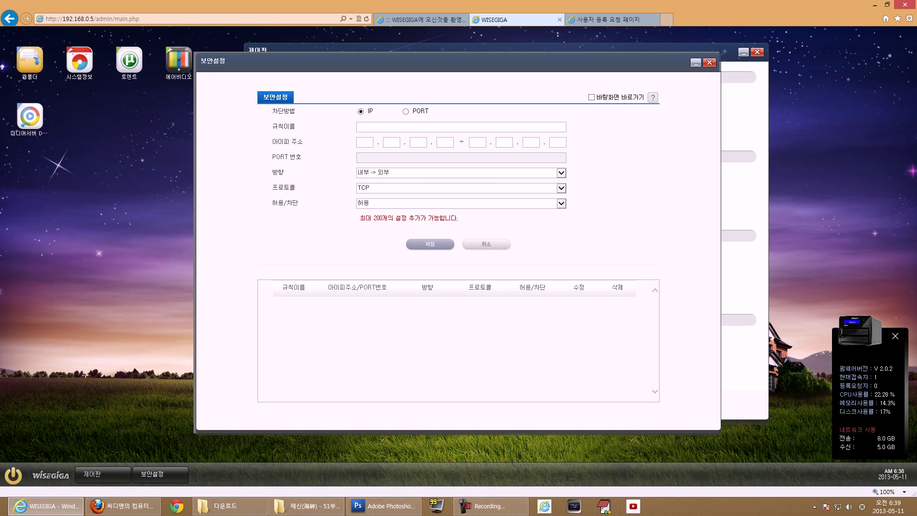
left_click_drag(360, 217, 466, 229)
left_click(466, 229)
left_click(710, 63)
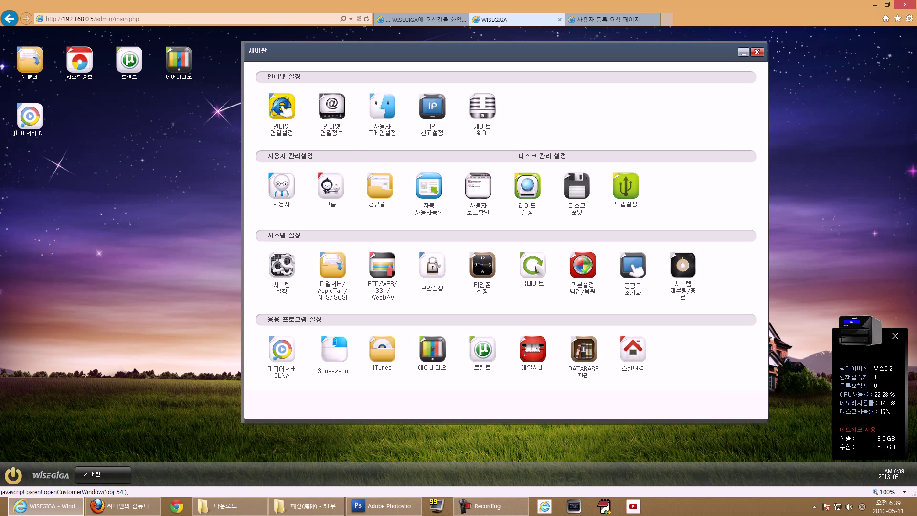
left_click(482, 265)
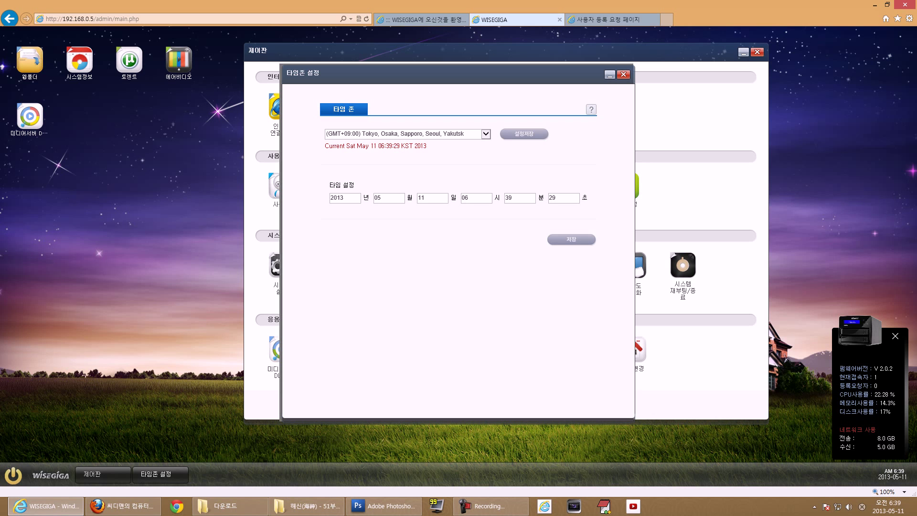
left_click(623, 74)
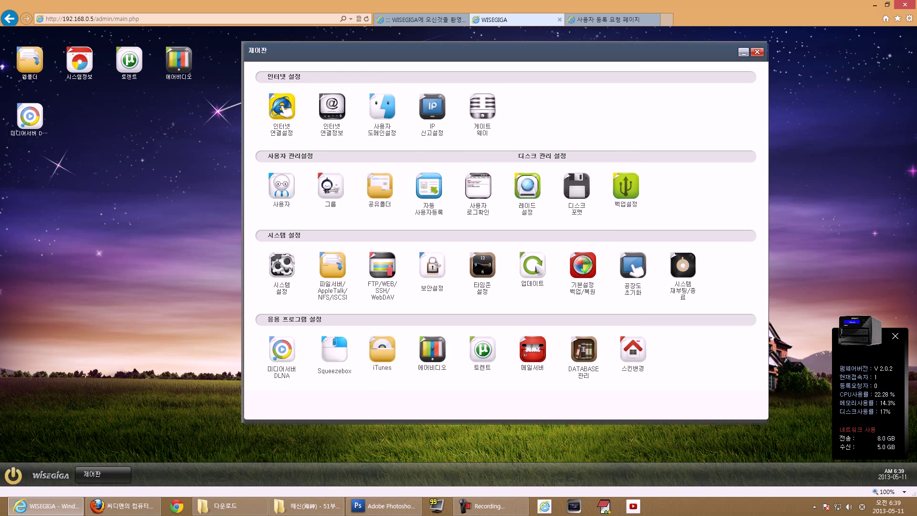
left_click(534, 269)
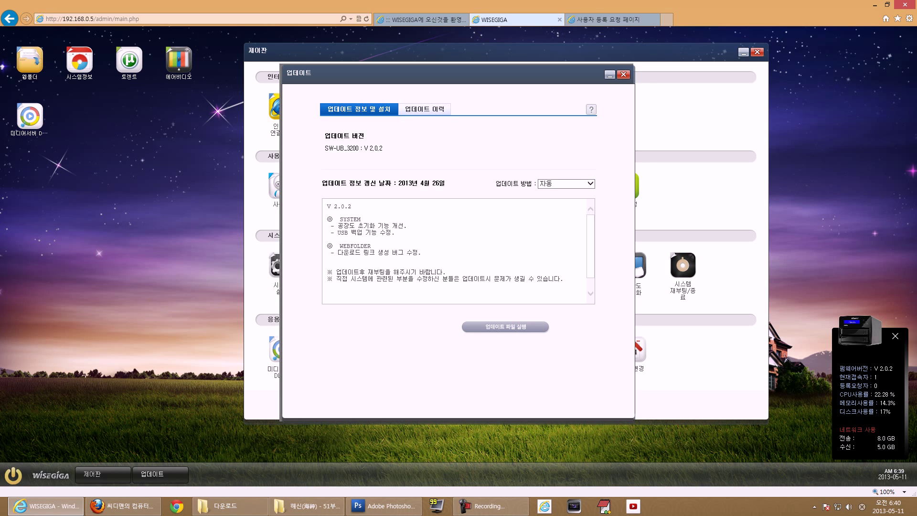
left_click(623, 74)
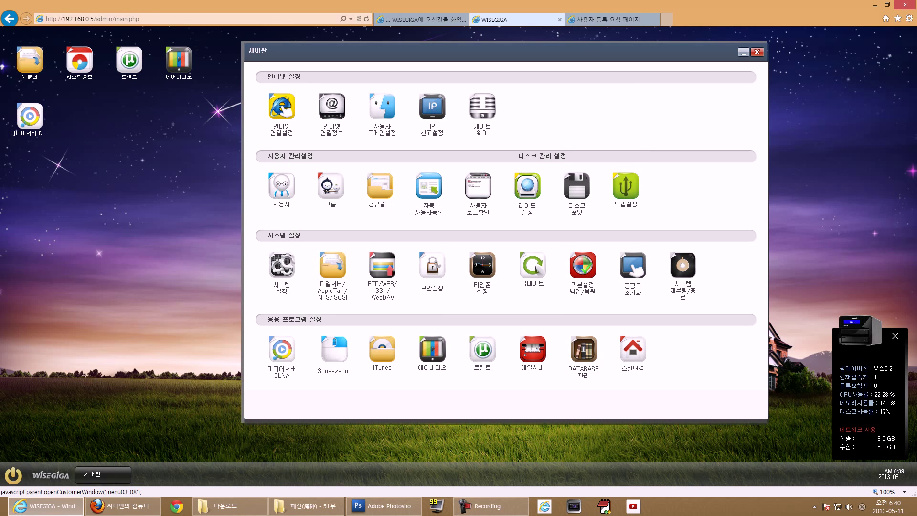
- Review the Download option in Settings Backup/Restore, then bring up System Reboot/Shutdown (시스템 재부팅/종료)
left_click(582, 265)
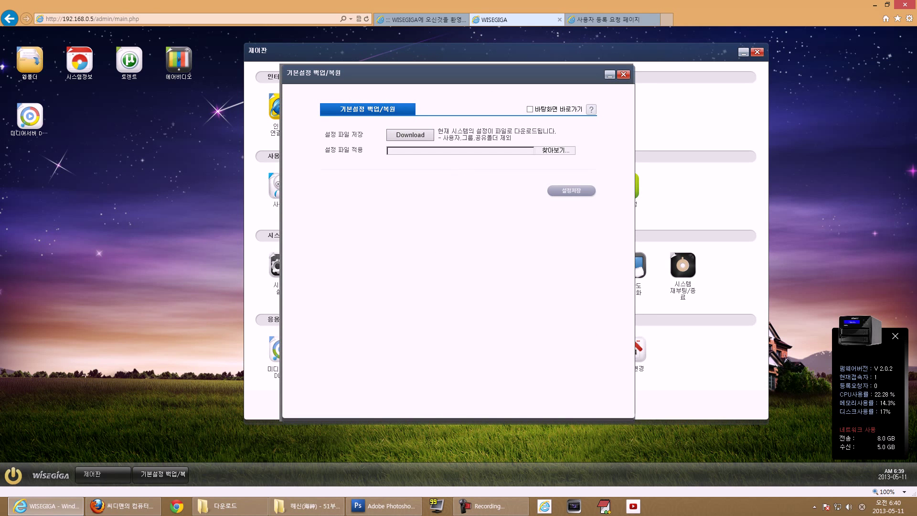
mouse_move(449, 74)
left_mouse_down()
mouse_move(466, 283)
mouse_move(473, 205)
mouse_move(458, 136)
mouse_move(464, 87)
left_mouse_up()
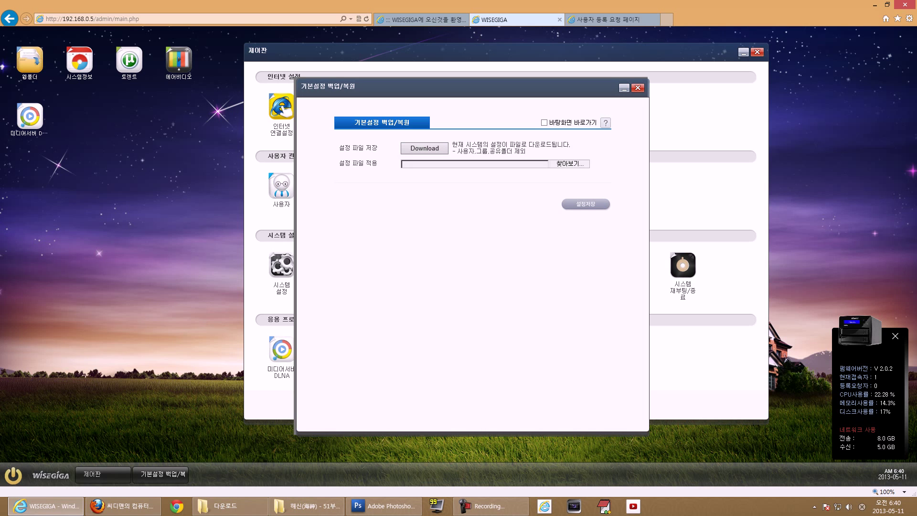
mouse_move(452, 145)
left_mouse_down()
mouse_move(539, 152)
mouse_move(451, 145)
left_mouse_up()
left_click(539, 152)
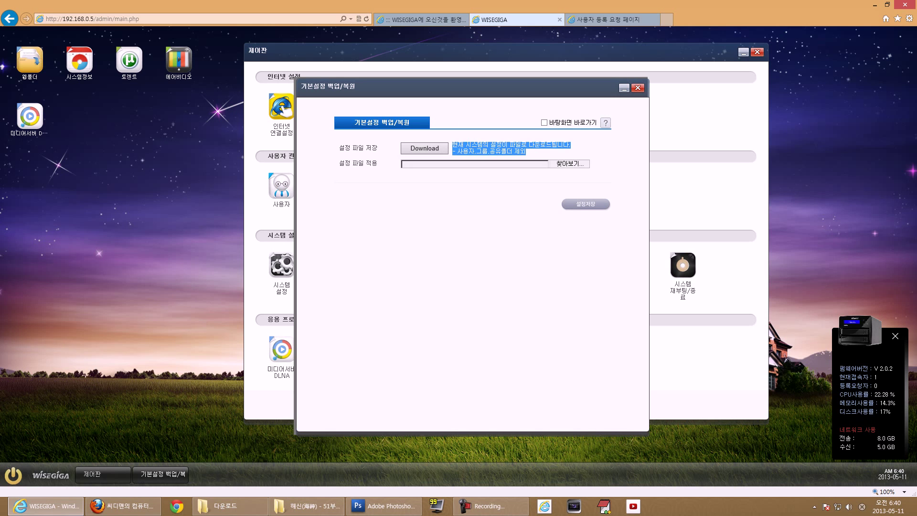
left_click(452, 145)
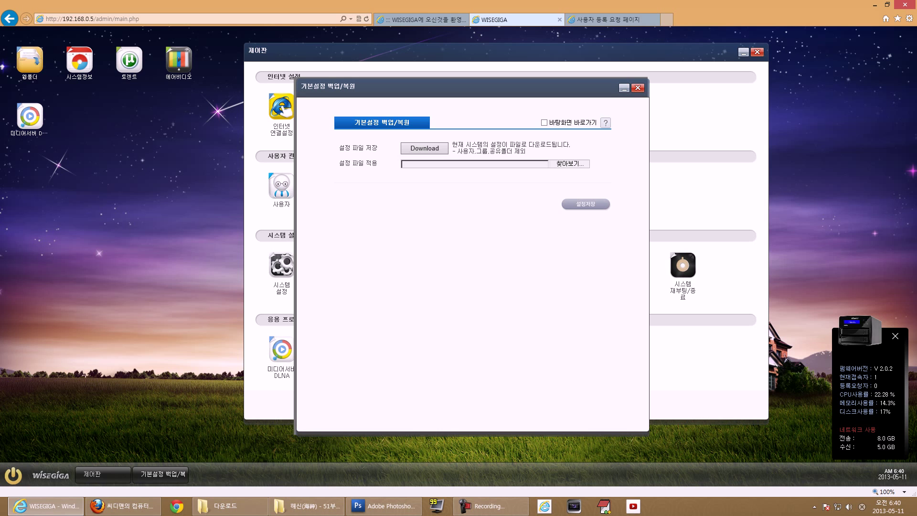
left_click(638, 88)
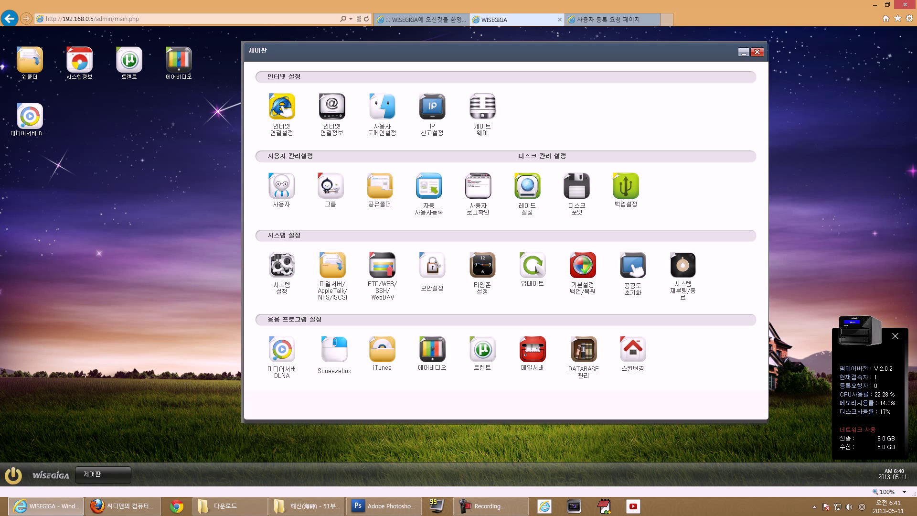
left_click(684, 265)
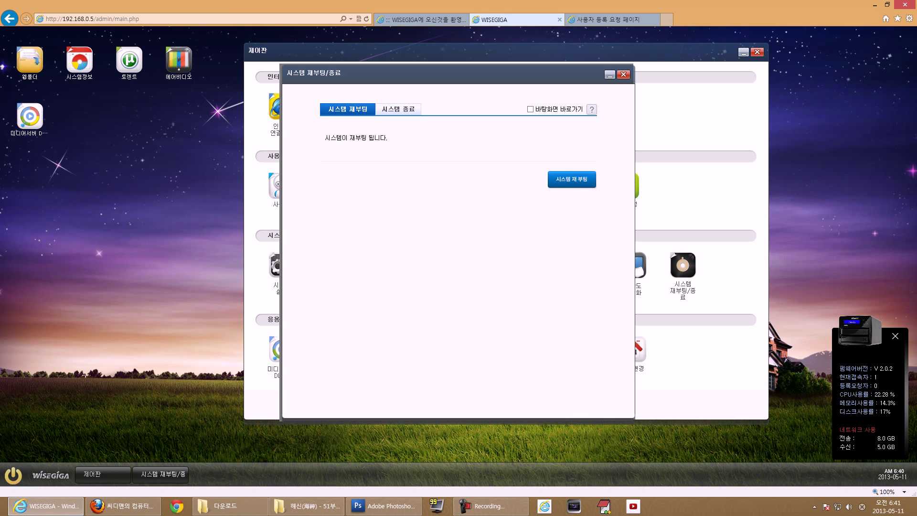
- Compare the System Shutdown and System Reboot tabs, then close the reboot/shutdown window
left_click(399, 109)
left_click(348, 109)
left_click(623, 74)
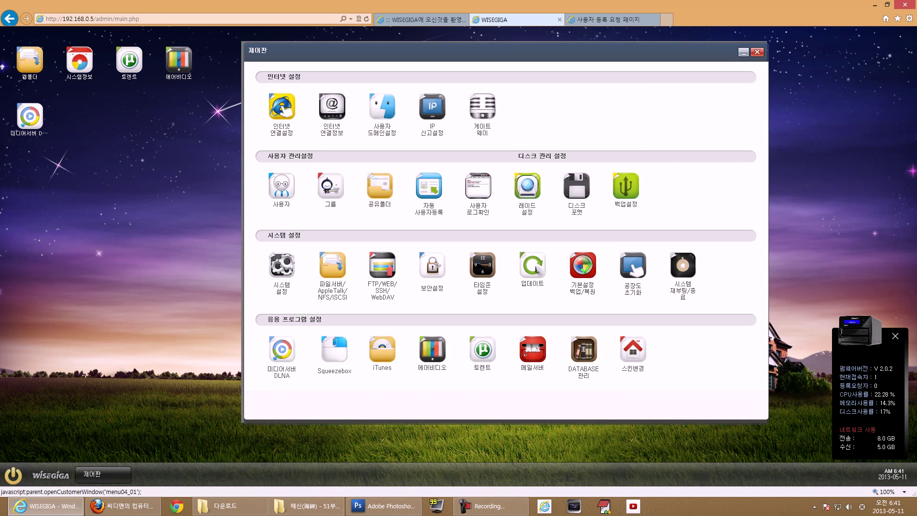
- Open the DLNA media server window and check its video upload folder choices
left_click(282, 352)
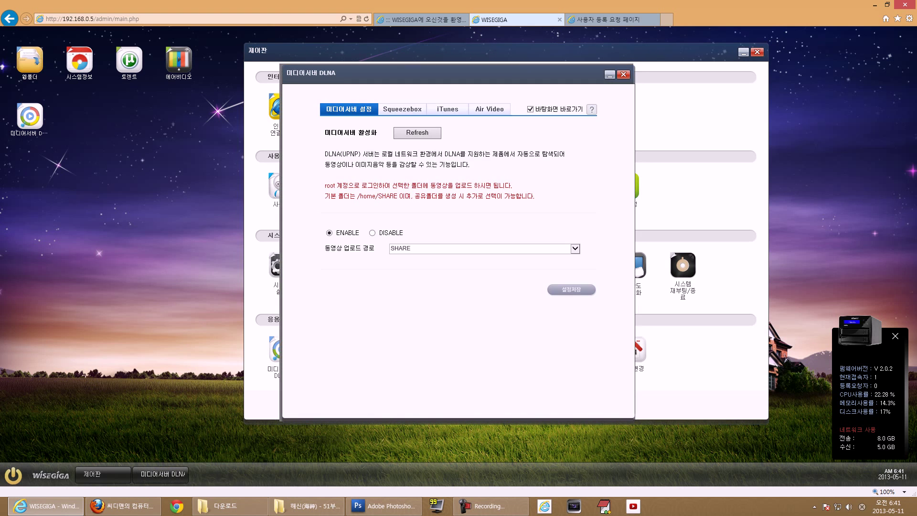
left_click_drag(430, 73, 462, 73)
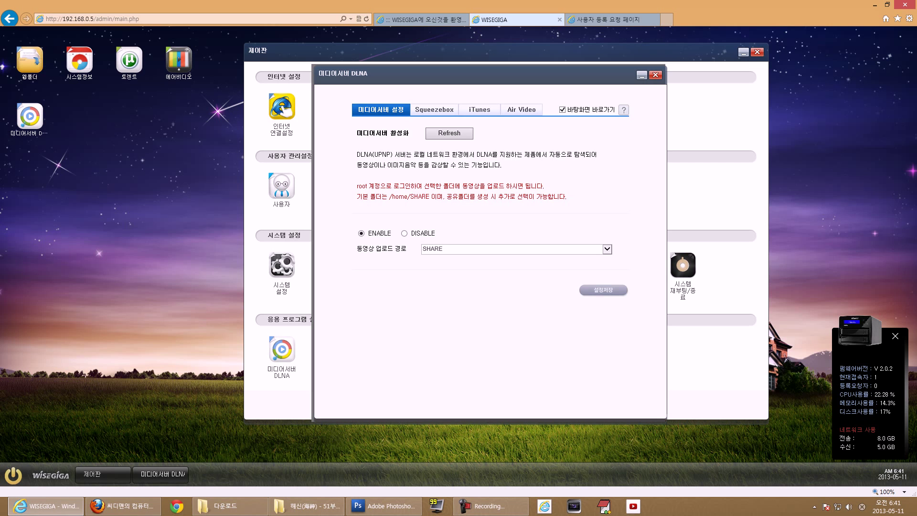
left_click(514, 249)
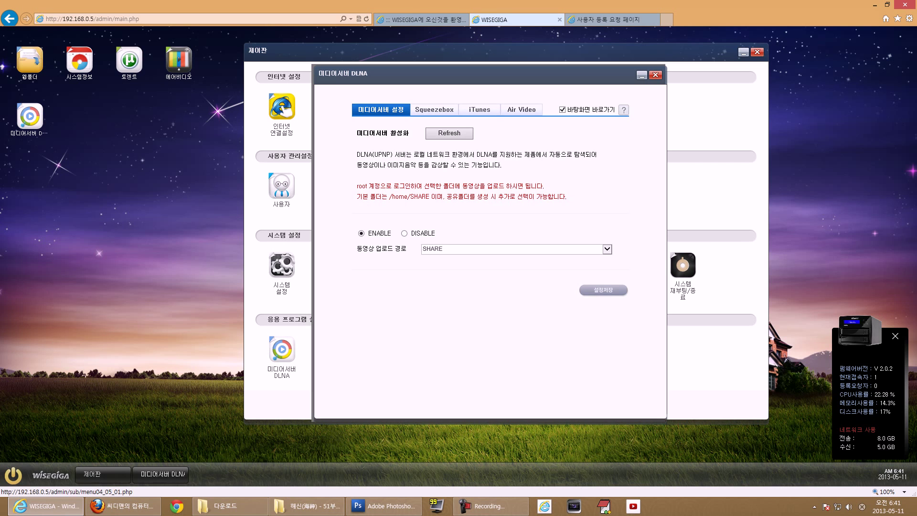
- Look over the Squeezebox tab's Logitech Mediaserver note, then switch to the iTunes settings
left_click(434, 110)
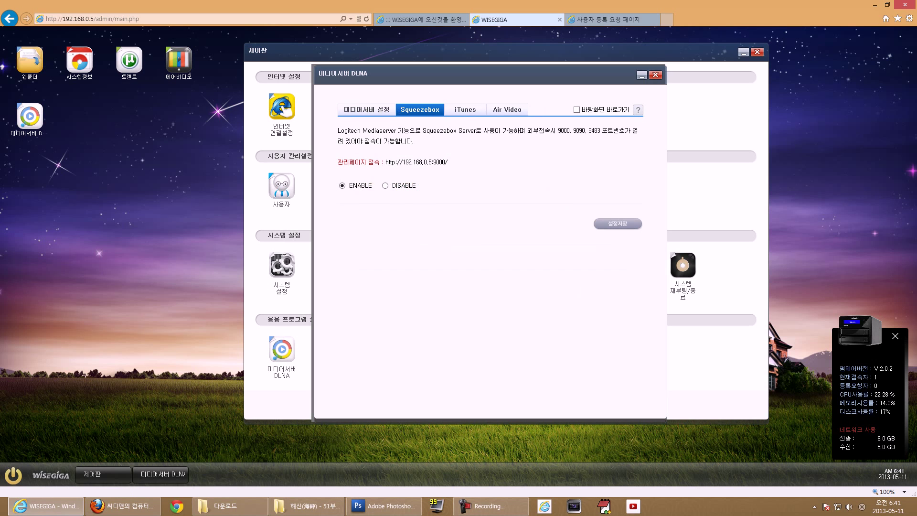
left_click_drag(338, 130, 400, 139)
left_click(465, 109)
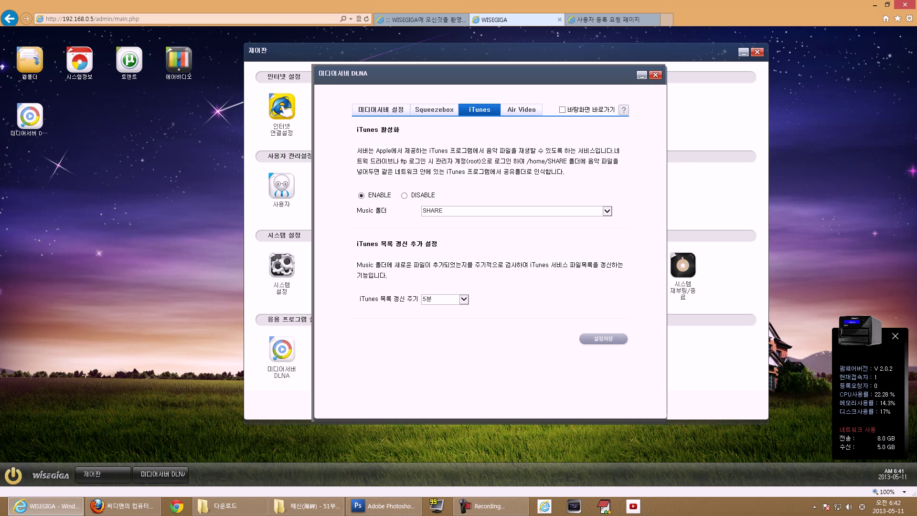
- Check the iTunes Music folder choices, keeping SHARE, then switch to the Air Video tab
left_click(516, 210)
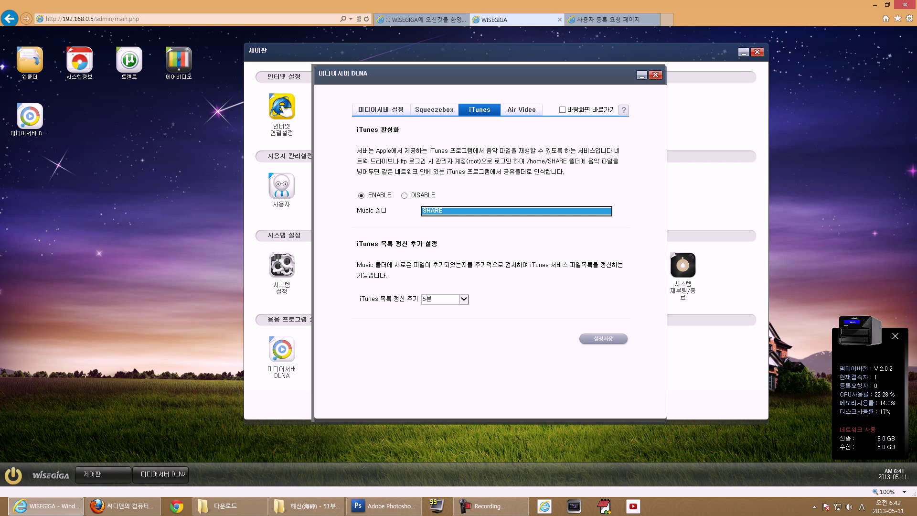
left_click_drag(357, 211, 387, 211)
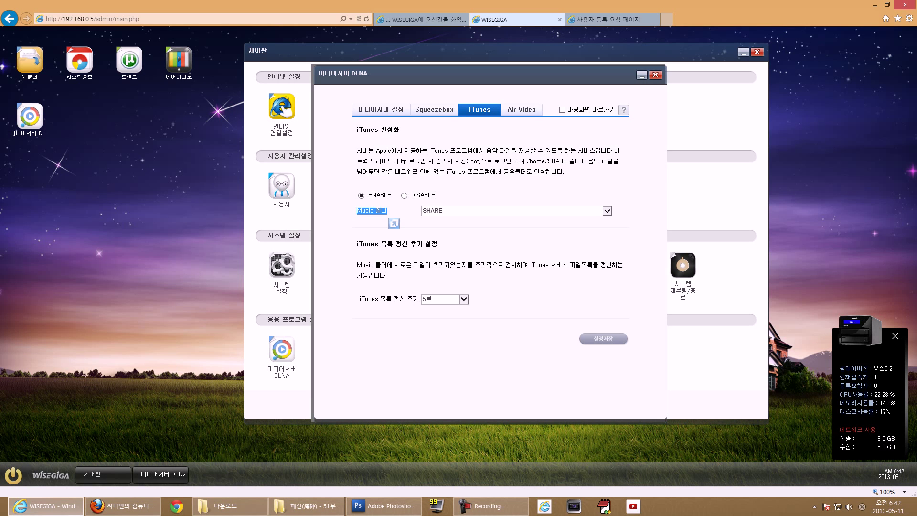
left_click(522, 110)
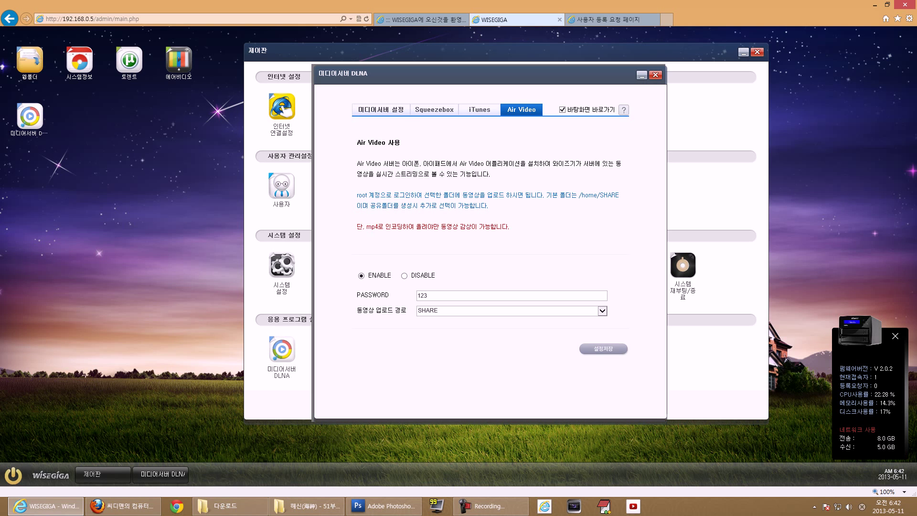
- Highlight the Air Video mp4-only playback warning, then close the media server window
left_click_drag(367, 227, 508, 227)
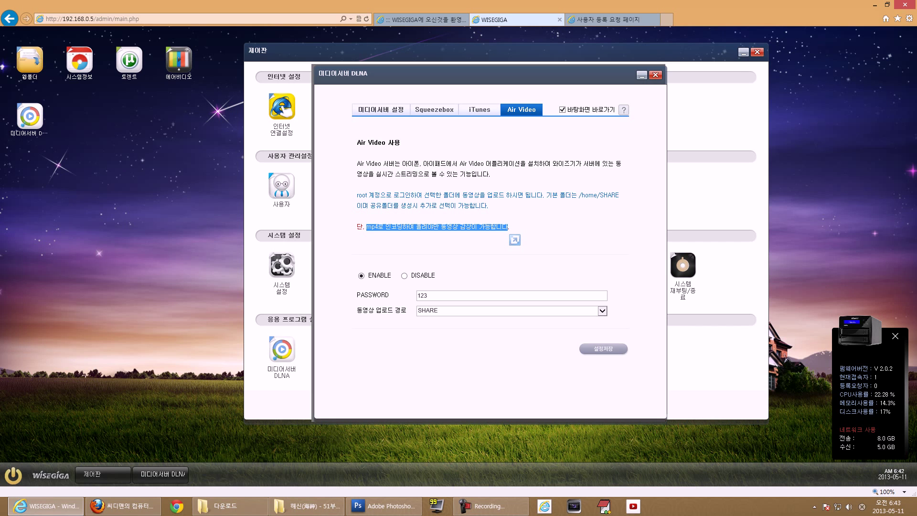
left_click(656, 75)
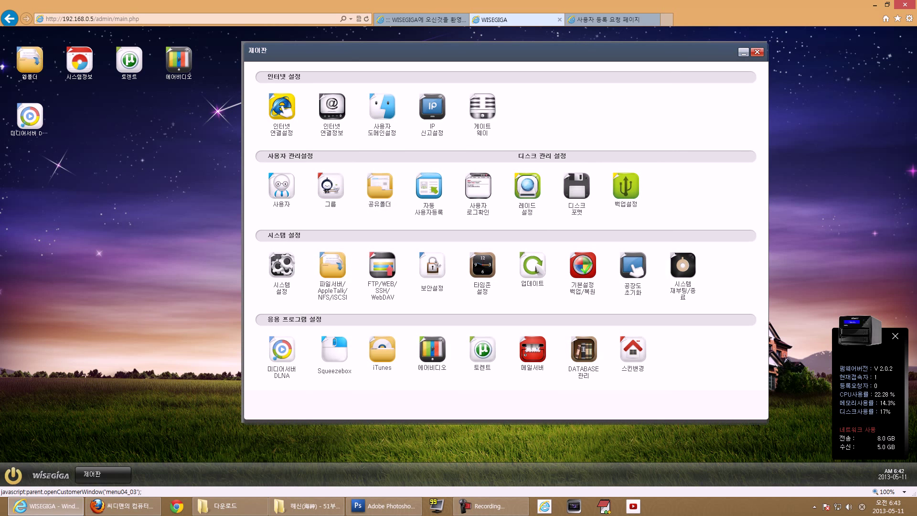
- Open the torrent settings and confirm SHARE as the download path
left_click(482, 349)
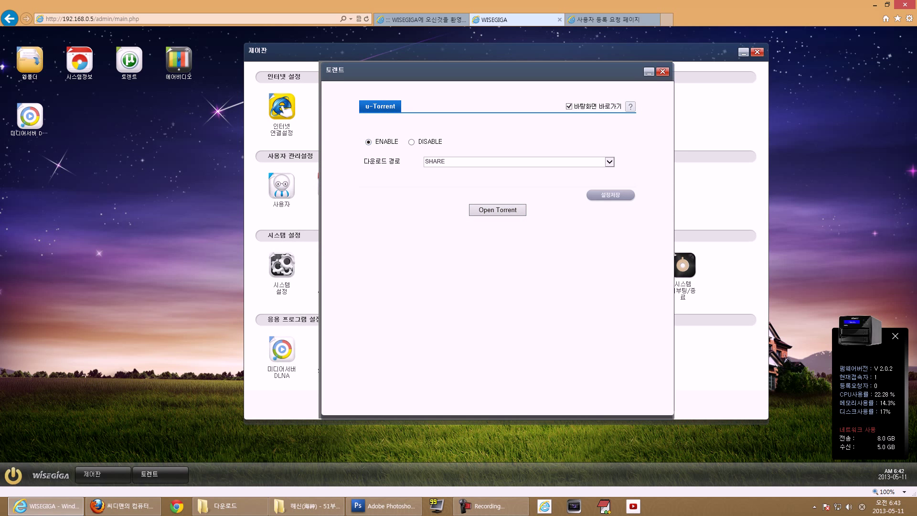
left_click(610, 162)
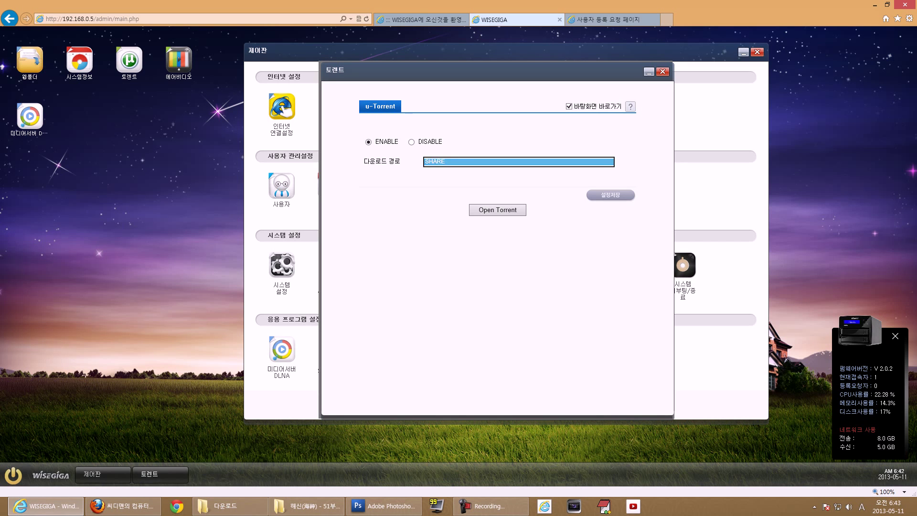
left_click(609, 162)
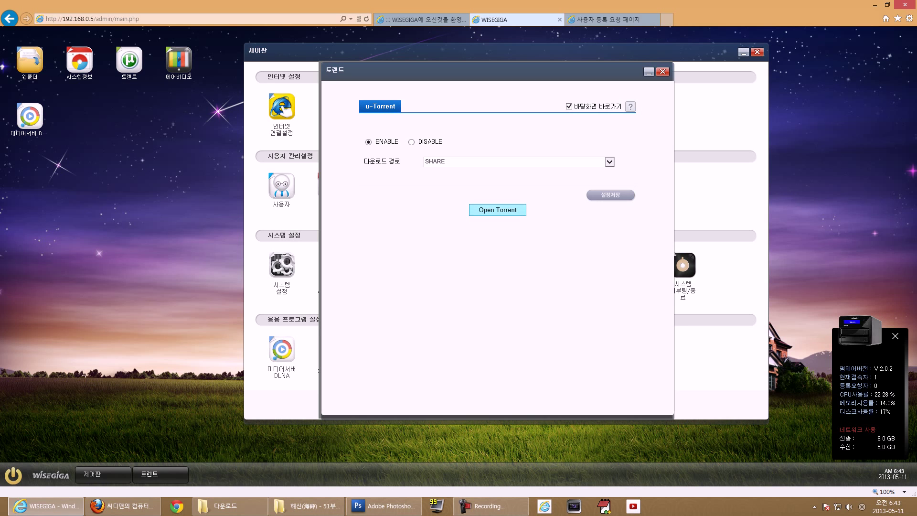
- Try Open Torrent, close the page-not-found popup, and set the torrent service to ENABLE
left_click(498, 210)
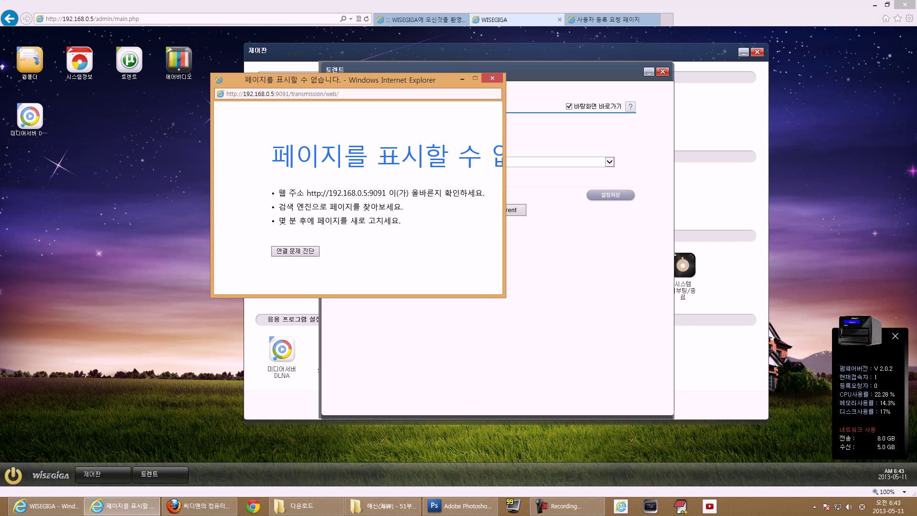
key("alt+F4")
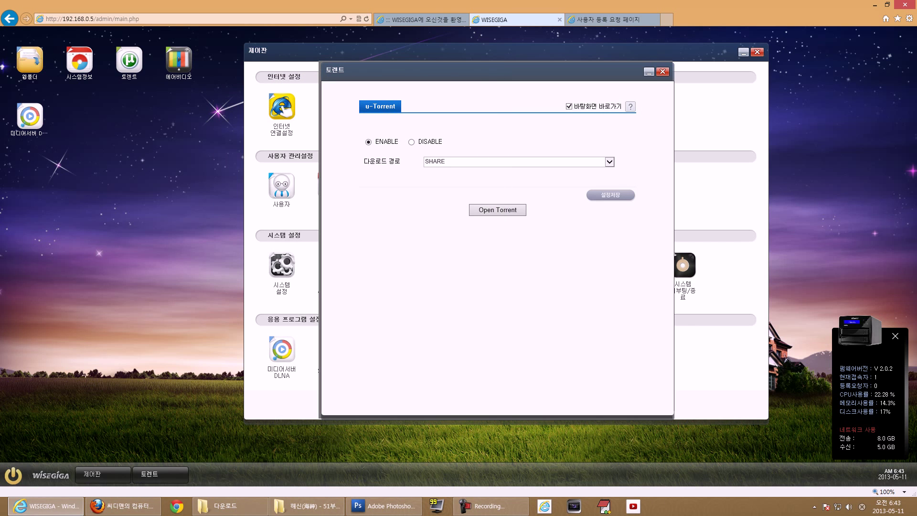
left_click(368, 142)
- Relaunch the Transmission web client and browse through its three torrent rows
left_click(498, 210)
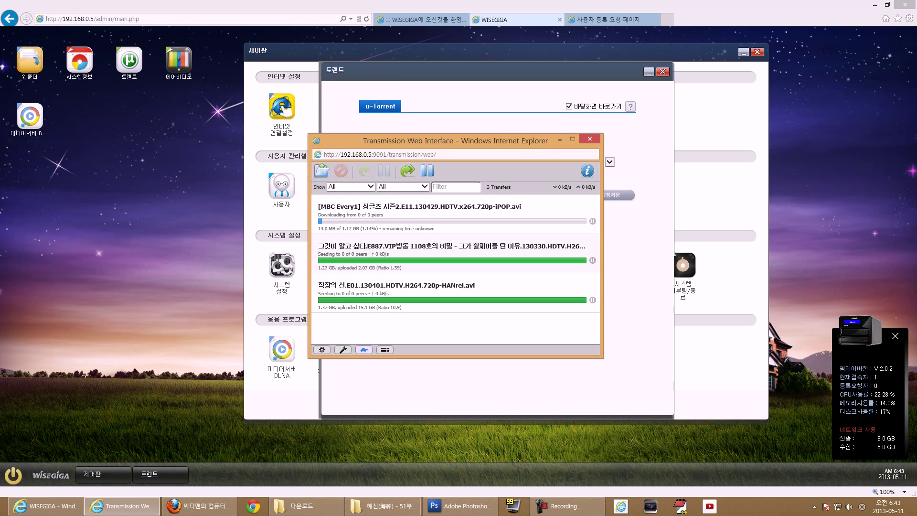
left_click_drag(478, 141, 411, 145)
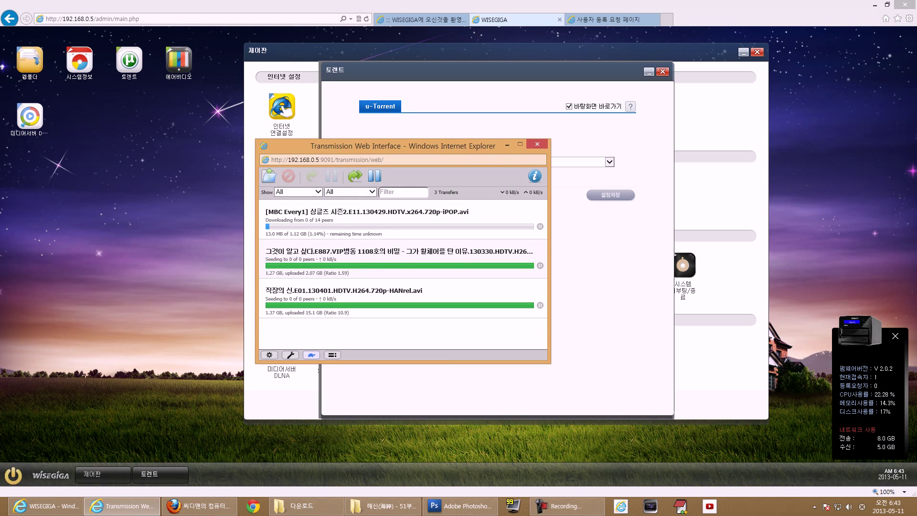
left_click(405, 221)
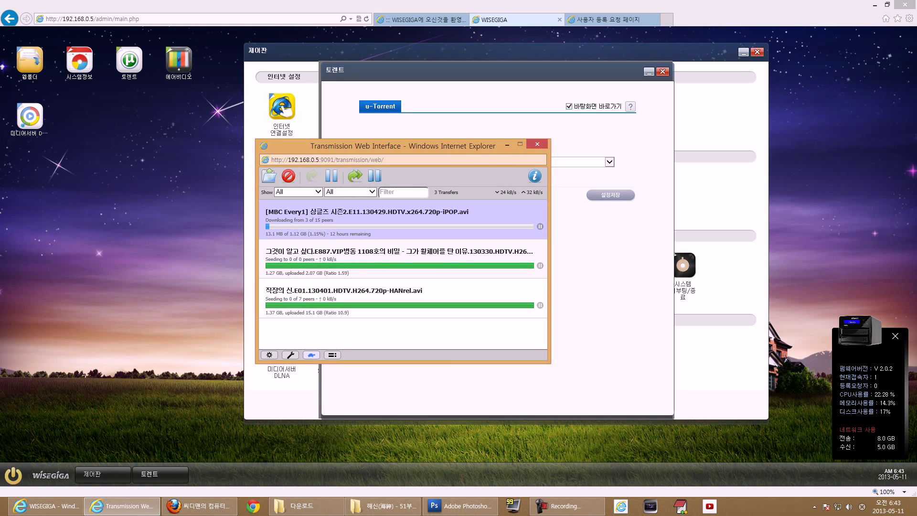
key("Down")
key("Down")
key("Up")
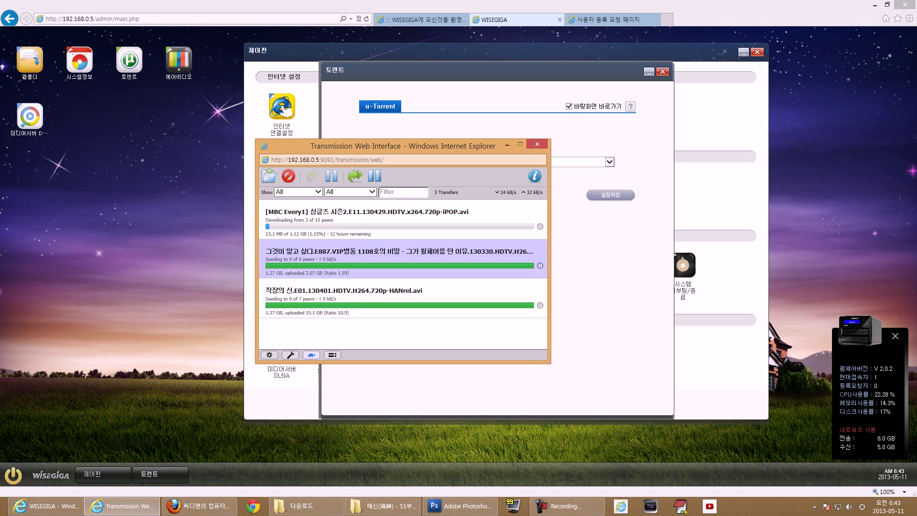
key("Down")
key("Up")
key("Down")
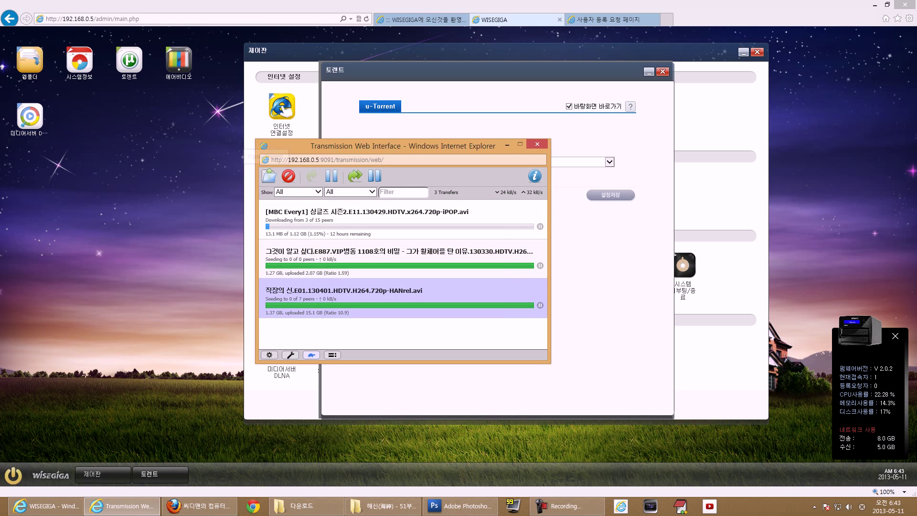
- Cancel the Upload Torrent Files dialog, then bring up the client's settings menu
left_click(269, 176)
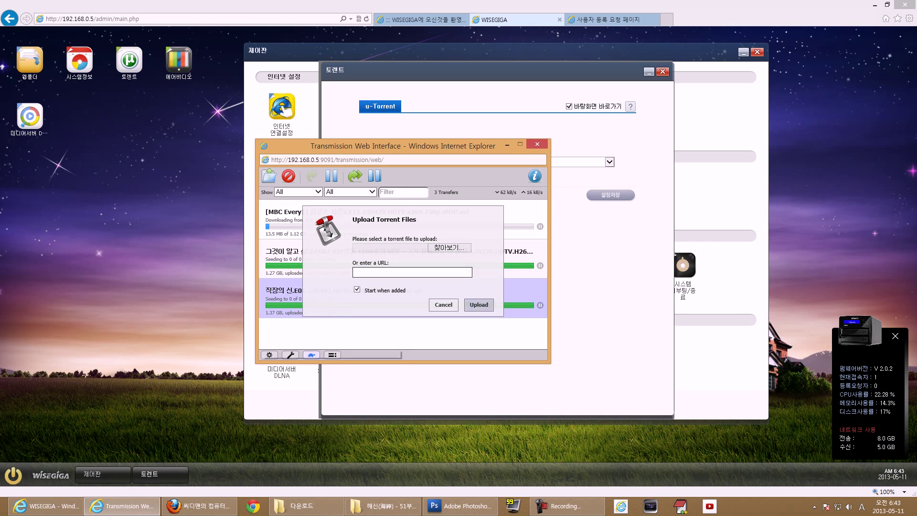
left_click(444, 305)
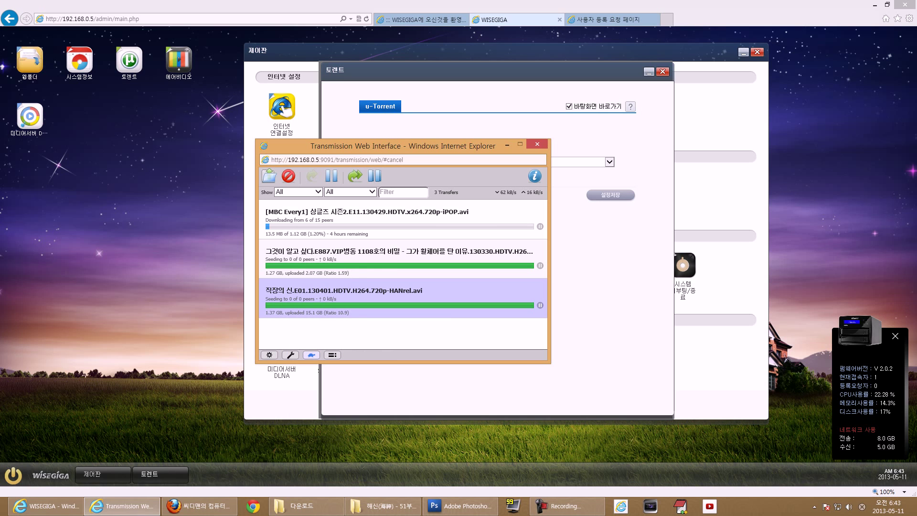
left_click(269, 355)
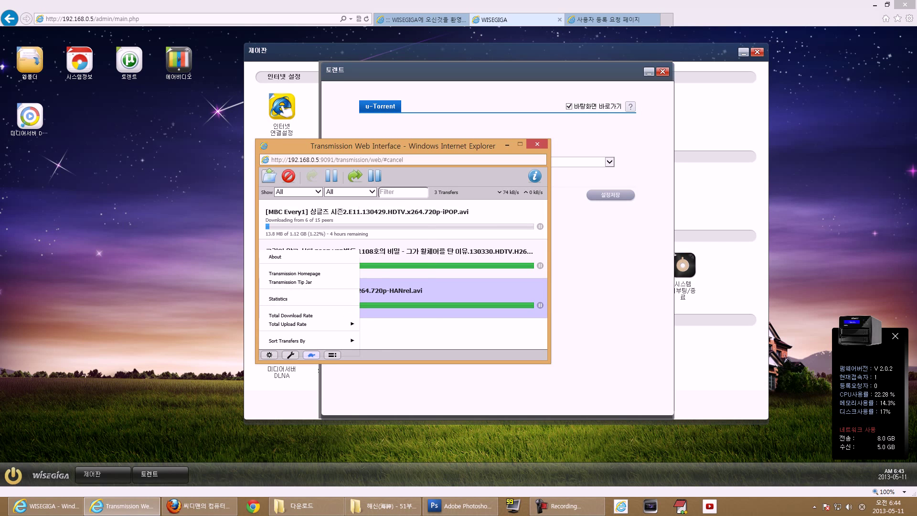
- Dismiss the rate-limit menu unchanged, select the first downloading torrent, and close Transmission
mouse_move(292, 316)
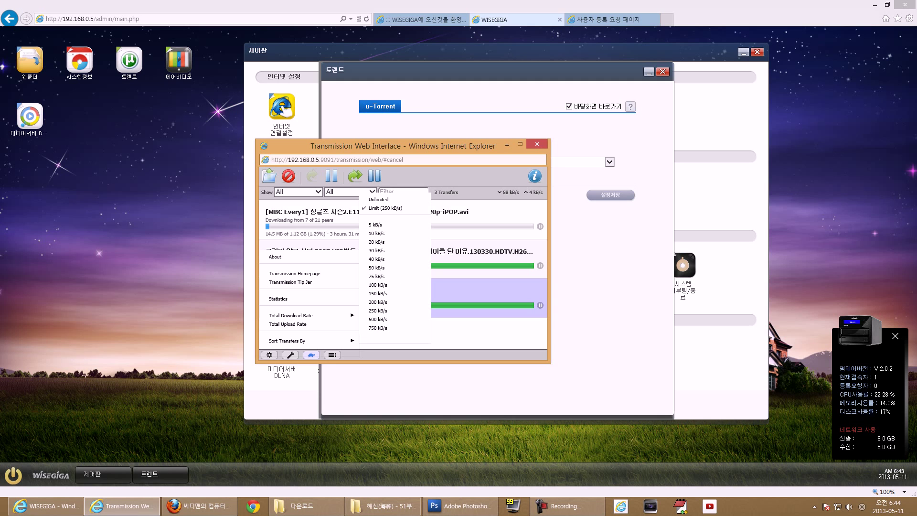
left_click_drag(401, 146, 420, 134)
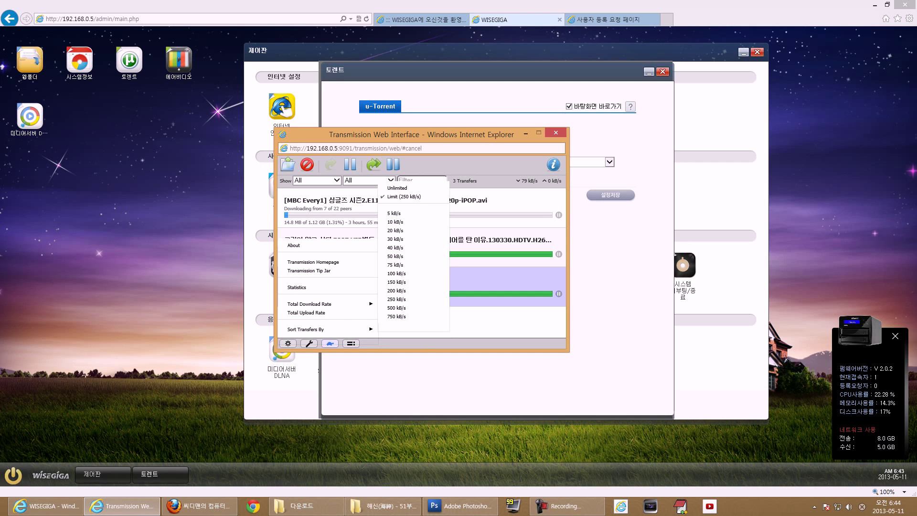
left_click(497, 323)
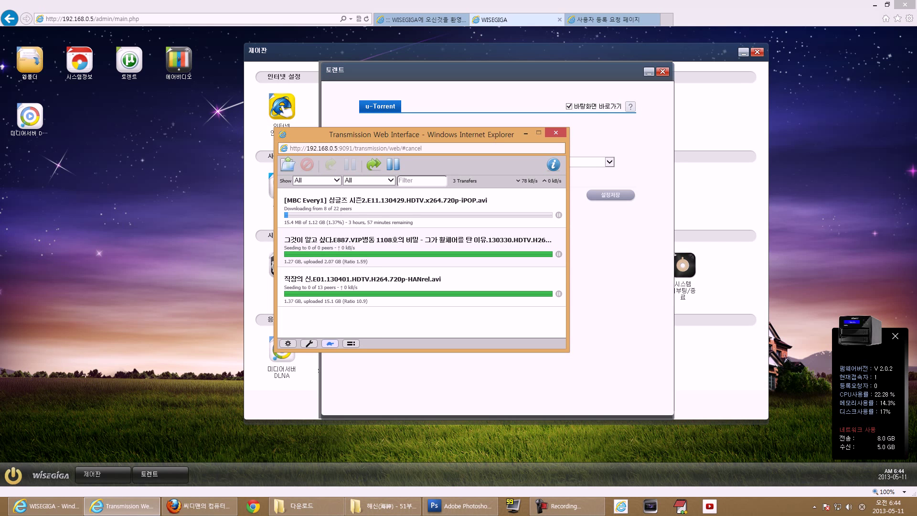
left_click(382, 210)
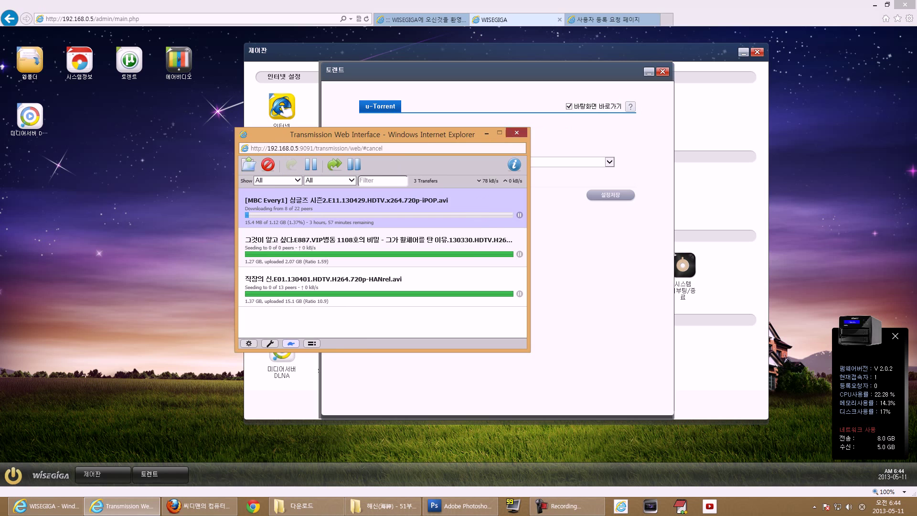
left_click(556, 133)
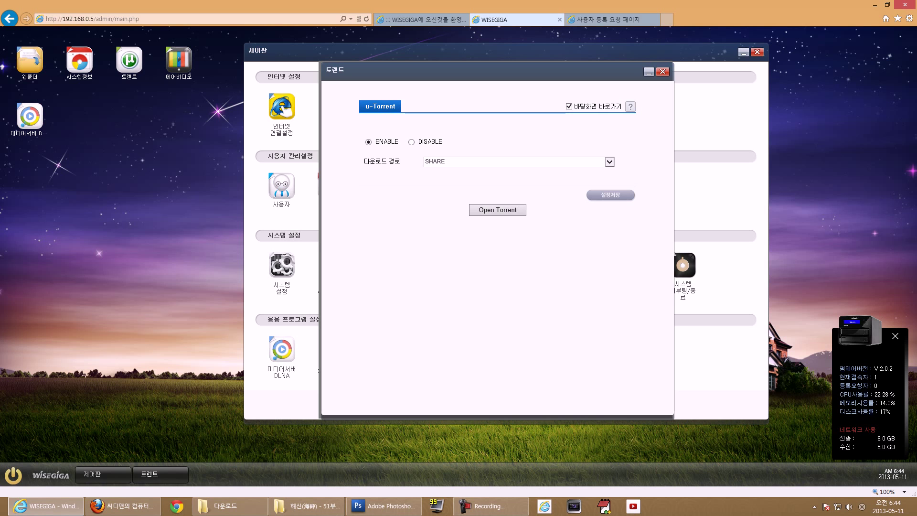
- Close torrent settings, turn on 메일서버 사용 in the mail server window, and switch to the registration tab
left_click(663, 72)
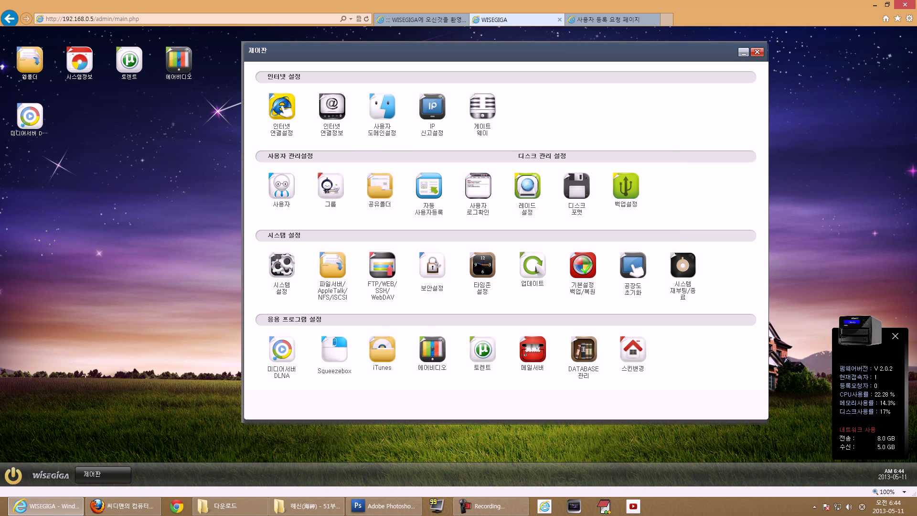
left_click(532, 349)
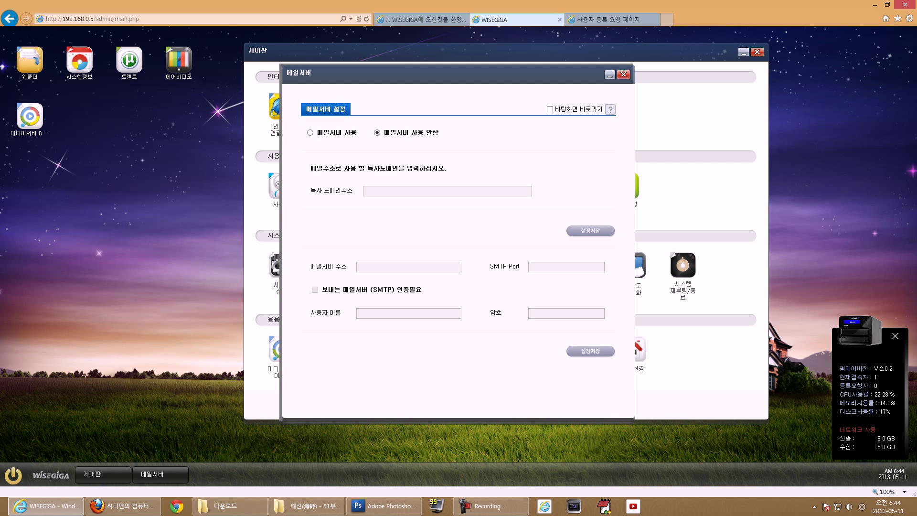
left_click(310, 133)
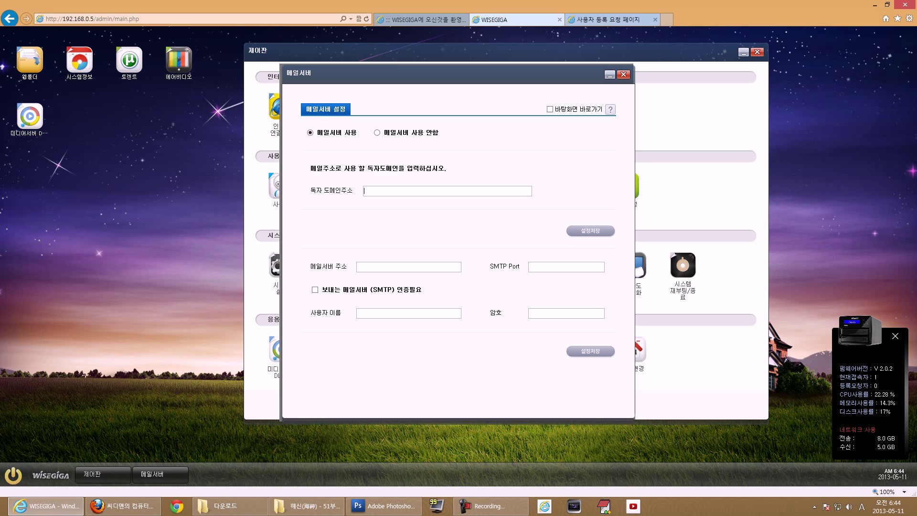
key("ctrl+Tab")
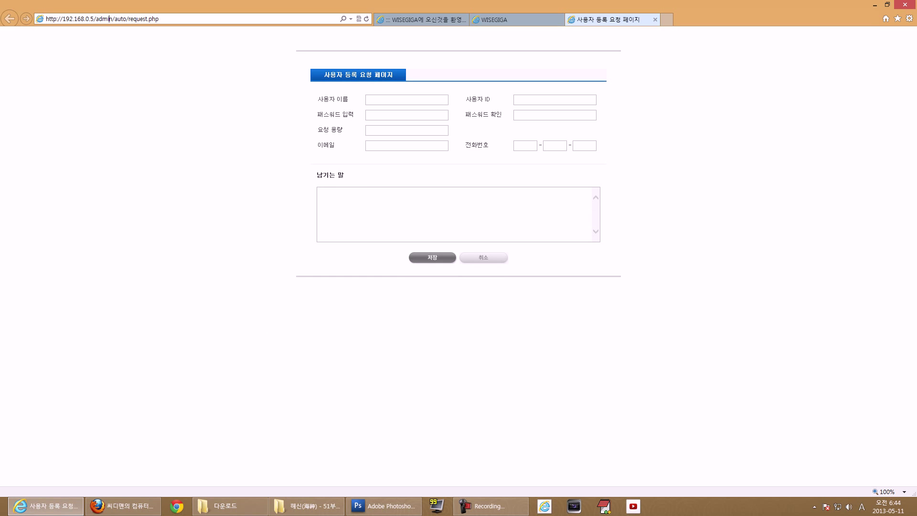
- Load 192.168.0.5/wisemail in this tab, then return to the NAS admin tab and close the mail server window
key("ctrl+shift+Left")
key("ctrl+shift+Left")
key("ctrl+shift+Left")
key("ctrl+shift+Left")
key("ctrl+shift+Left")
key("ctrl+shift+Left")
key("BackSpace")
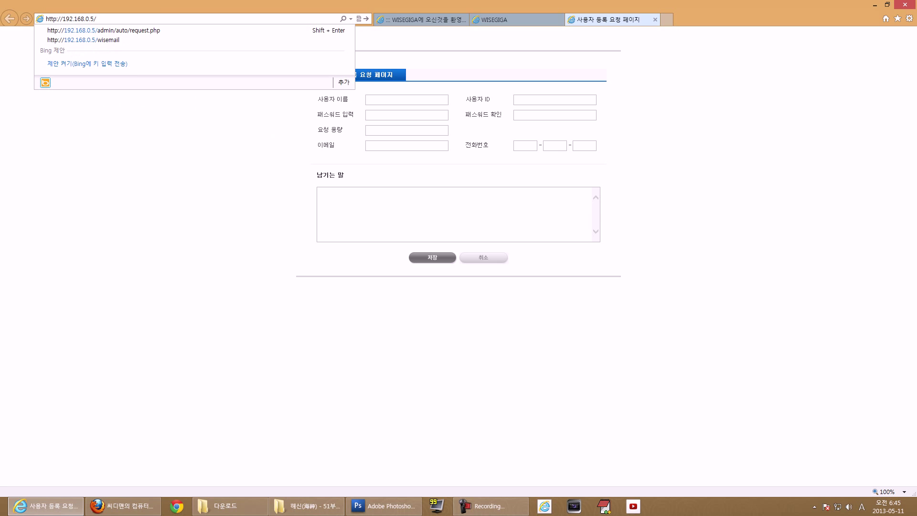
type("wisema")
key("Return")
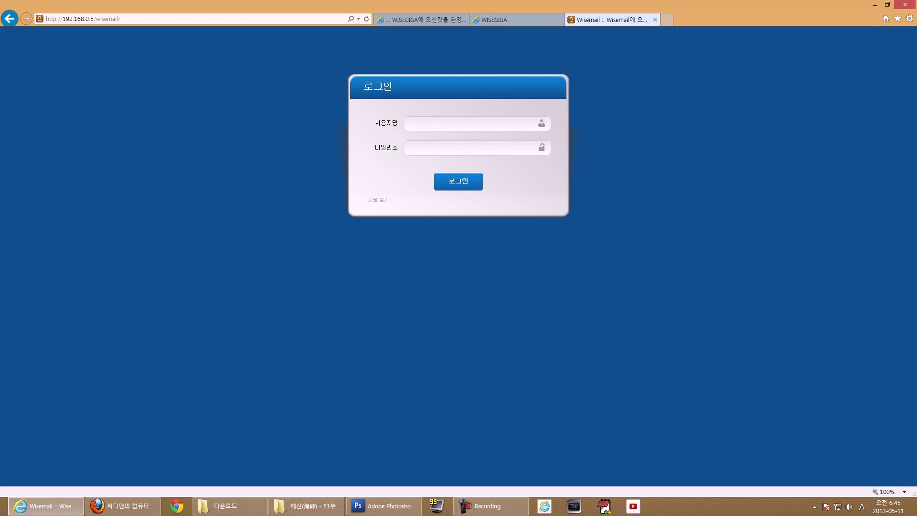
key("ctrl+shift+Tab")
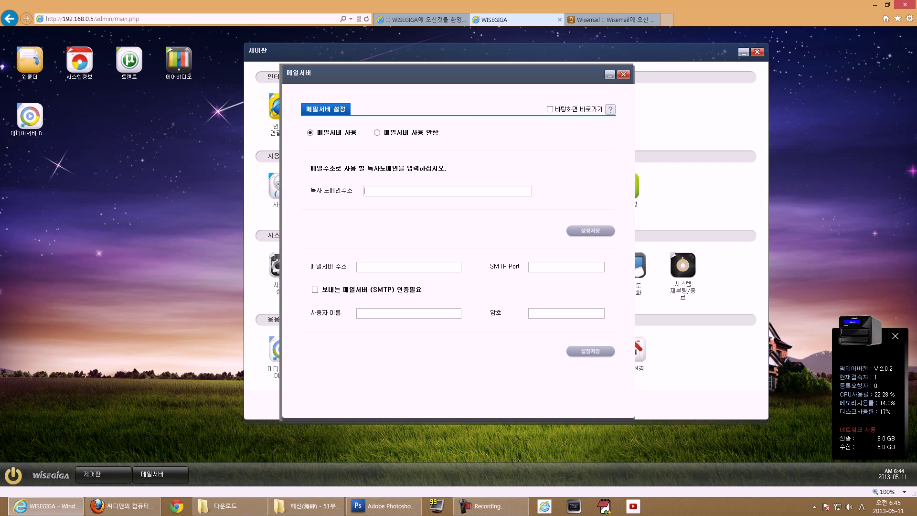
key("Escape")
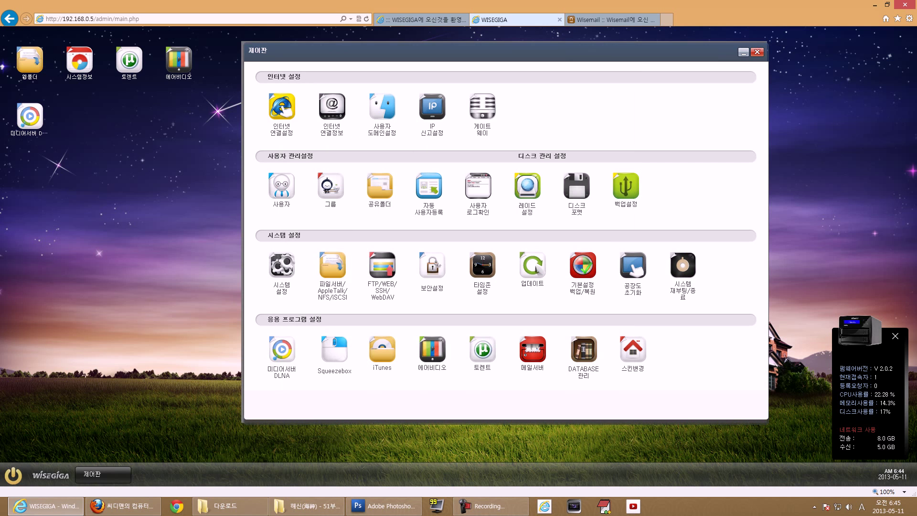
left_click(584, 351)
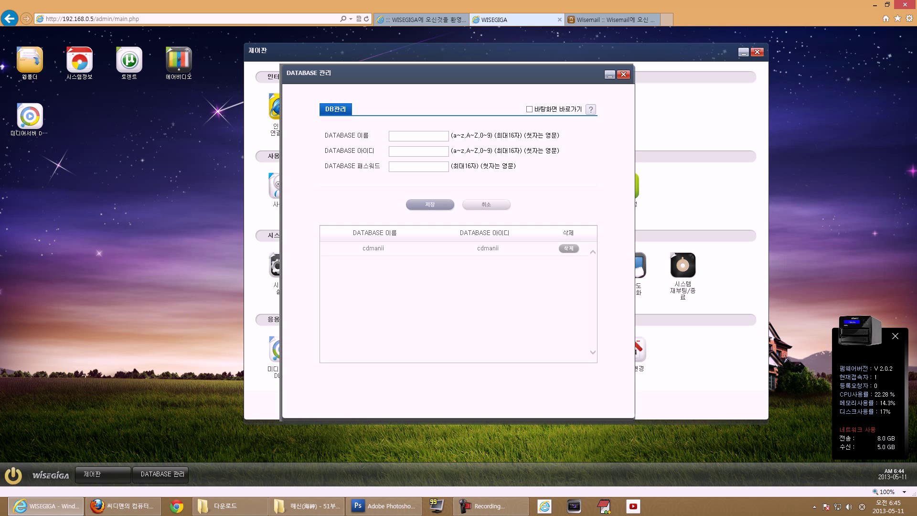
type("cdmanii")
double_click(409, 136)
left_click(624, 74)
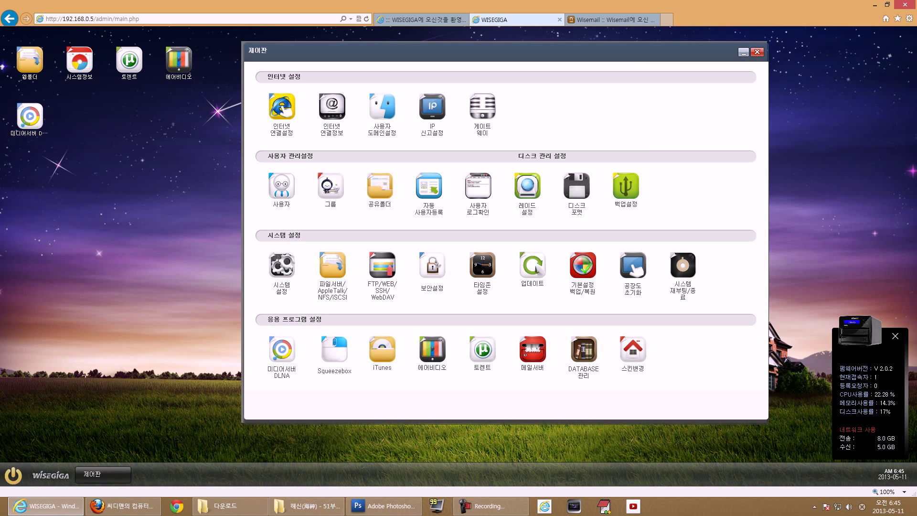
left_click(633, 350)
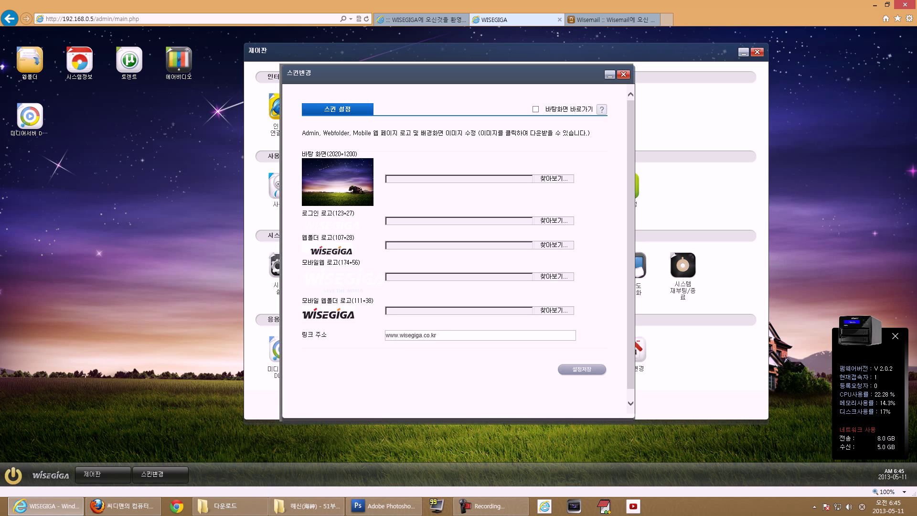
left_click_drag(329, 154, 356, 154)
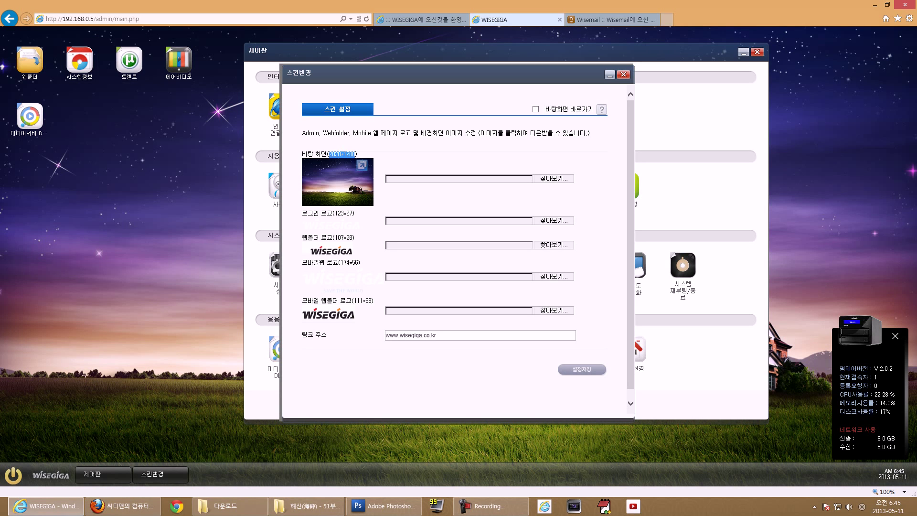